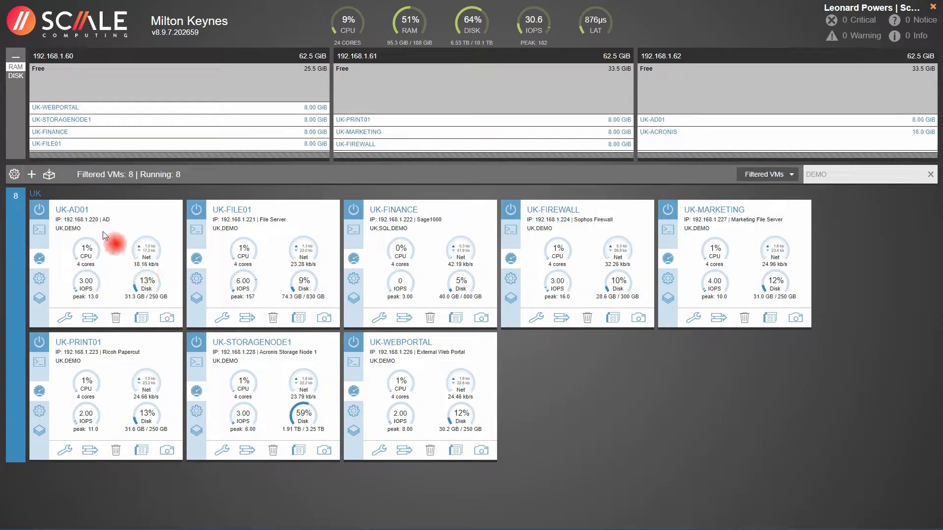
Step: Start a new VM named TEMPLATE_WINDOWS2019 with description 'Windows Server Template'
left_click(32, 175)
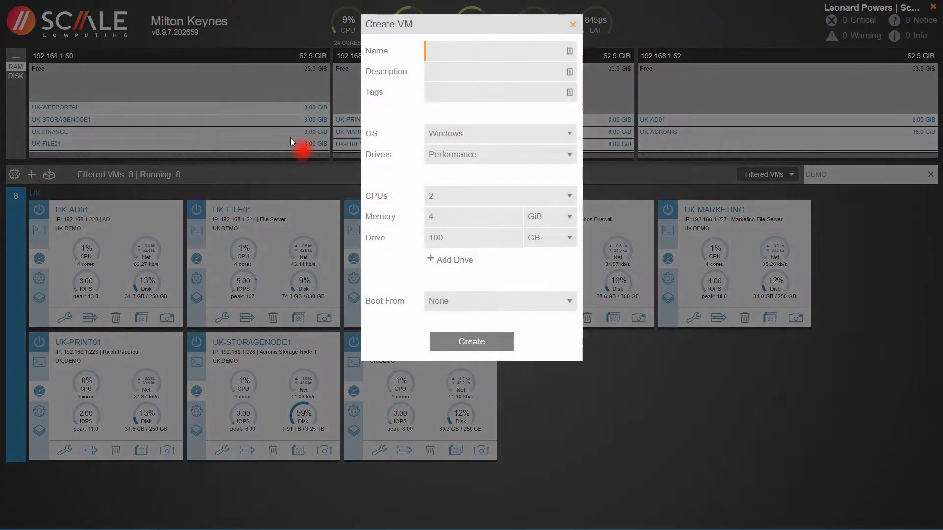
type("TEMPLATE_WINDOWS")
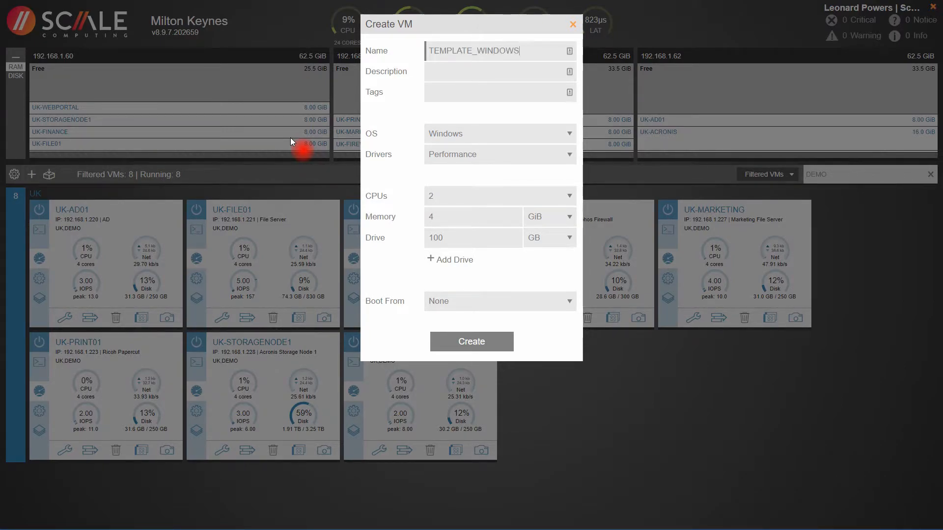
type("2019")
key("Tab")
type("Windo")
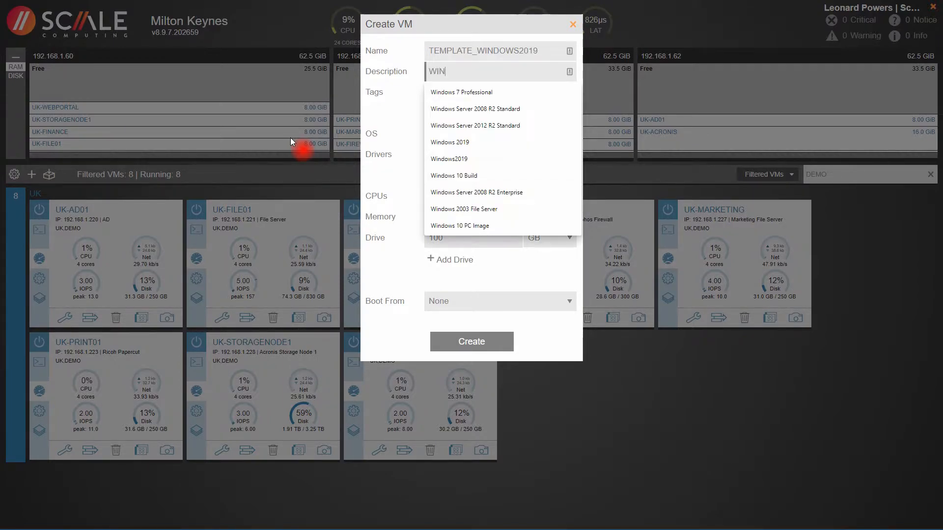
type("ws Server")
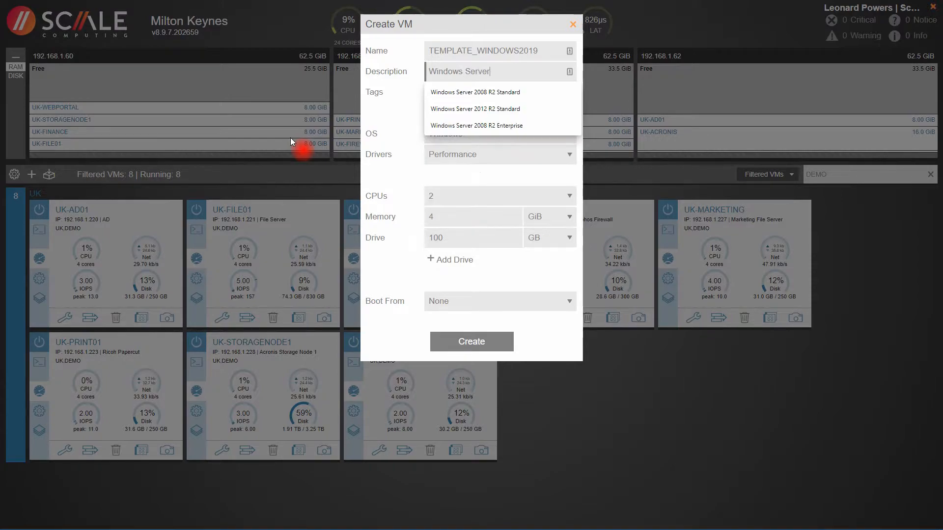
type(" Template")
Step: Tag the new VM with TEMPLATES and DEMO
key("Tab")
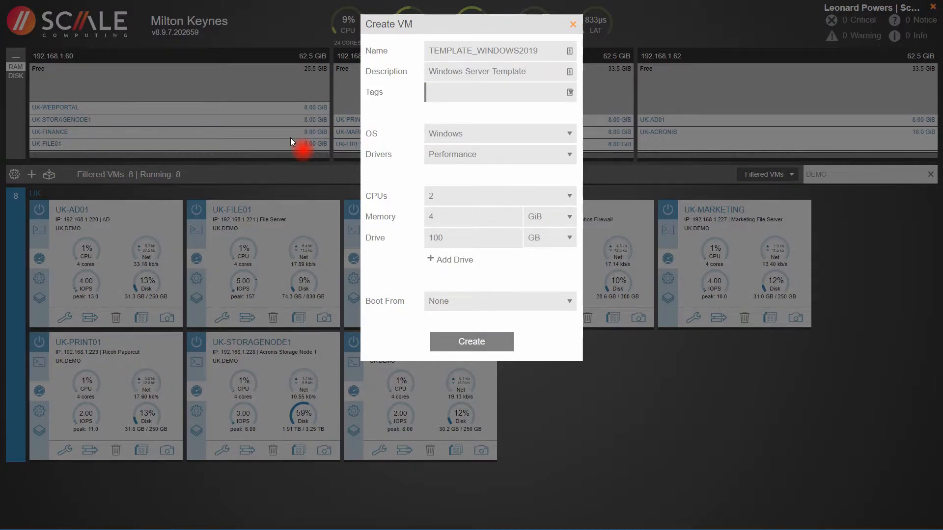
type("TEMPLATES")
key("Return")
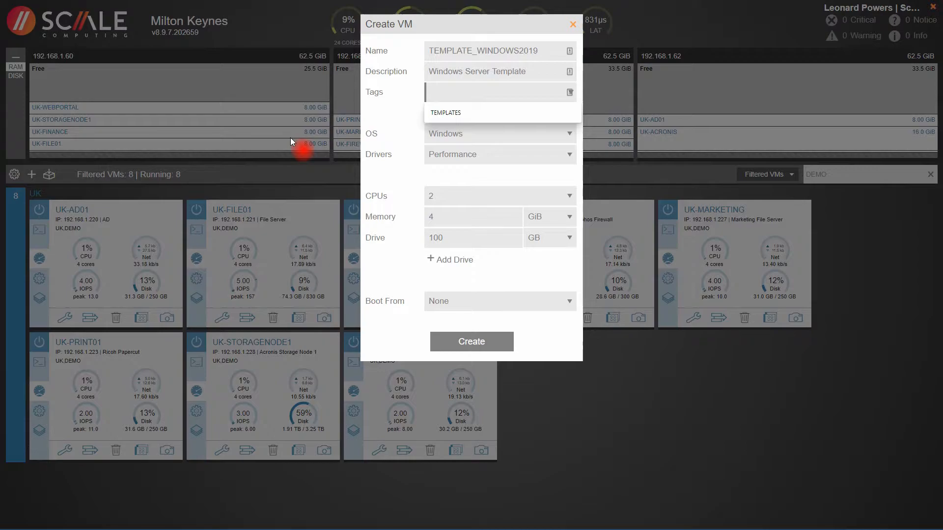
type("D")
key("BackSpace")
type("Demo")
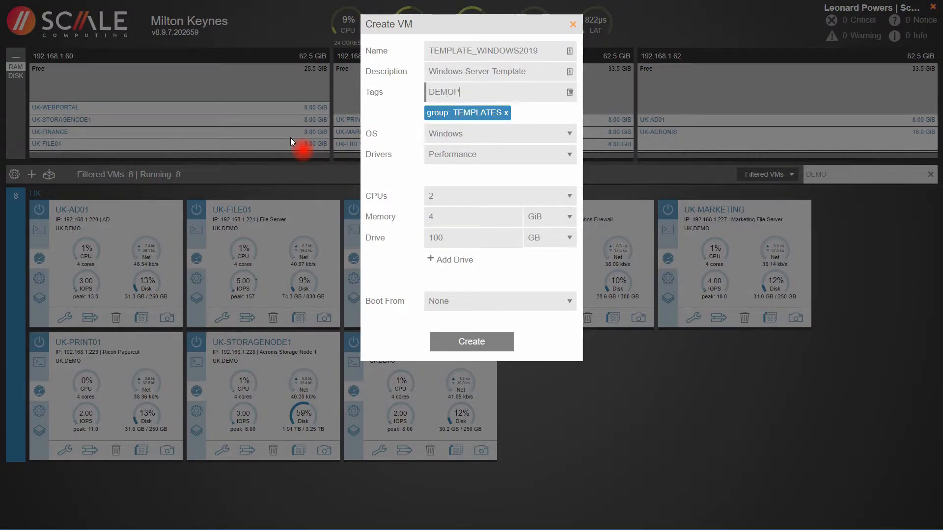
key("Return")
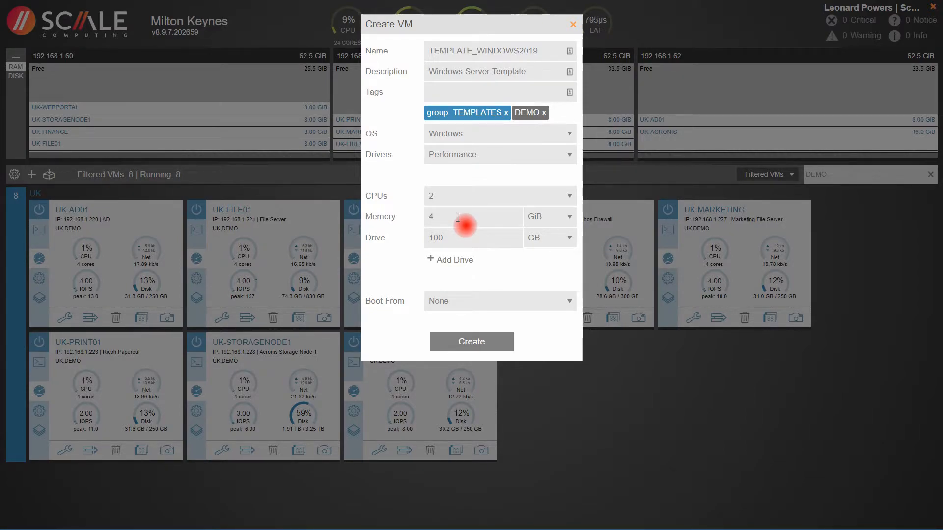
Step: Set the first drive to 250 GB and add a second 500 GB drive
left_click_drag(458, 241, 427, 241)
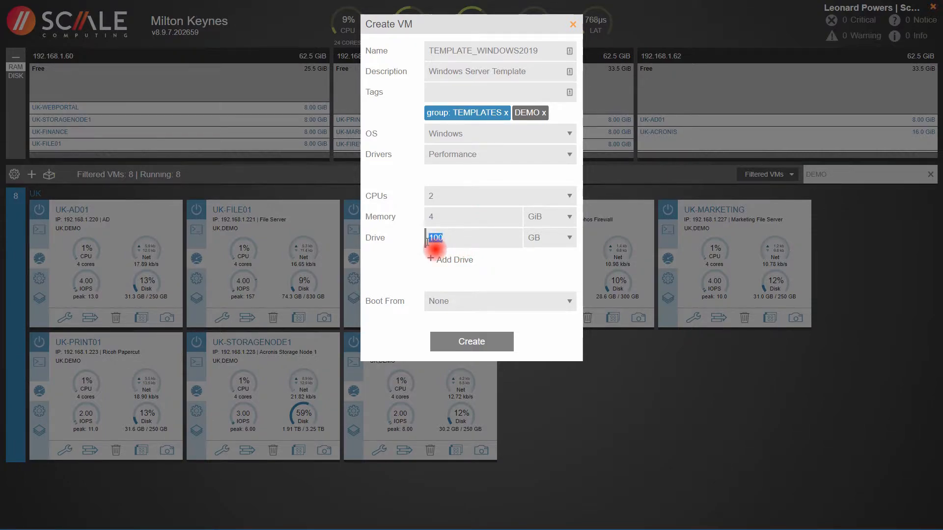
type("250")
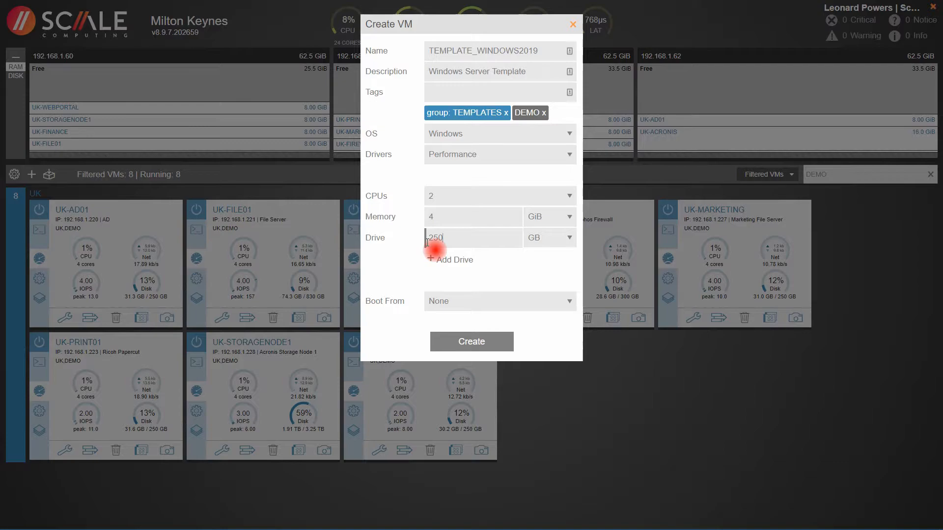
left_click(438, 268)
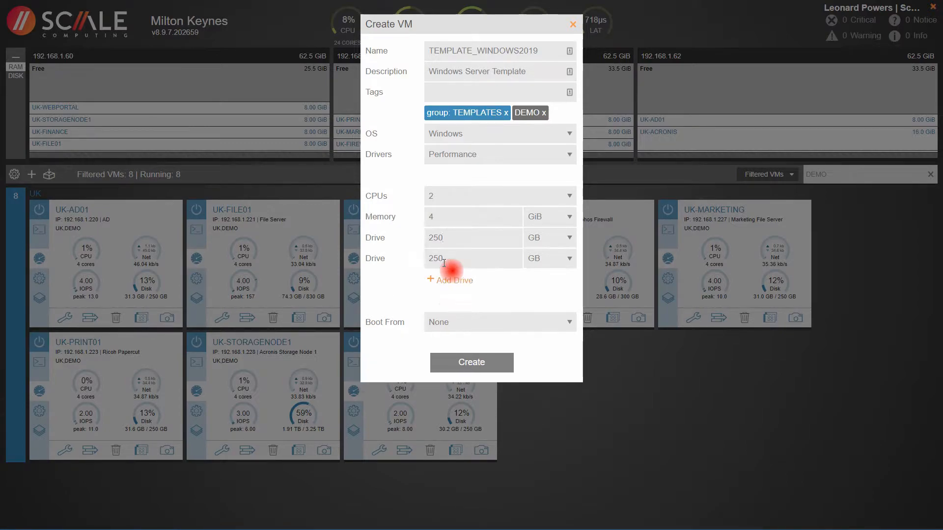
left_click_drag(451, 259, 408, 259)
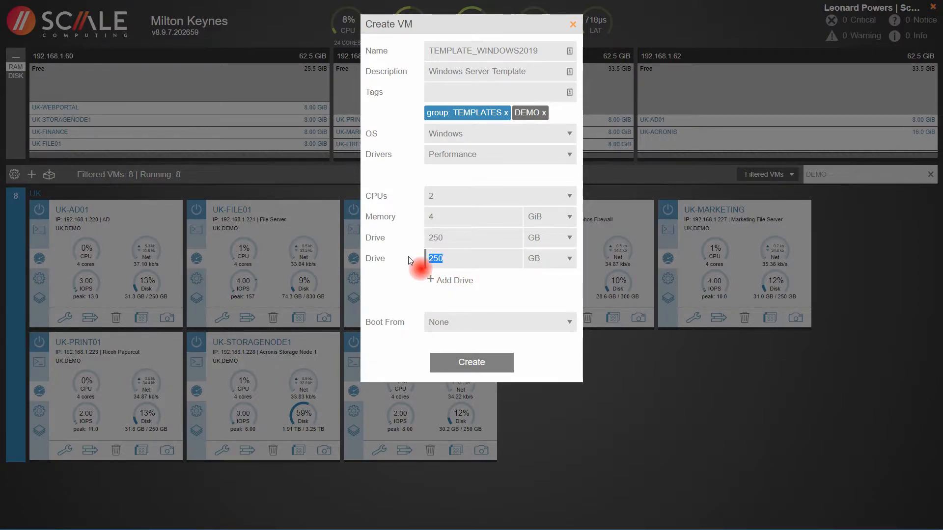
type("500")
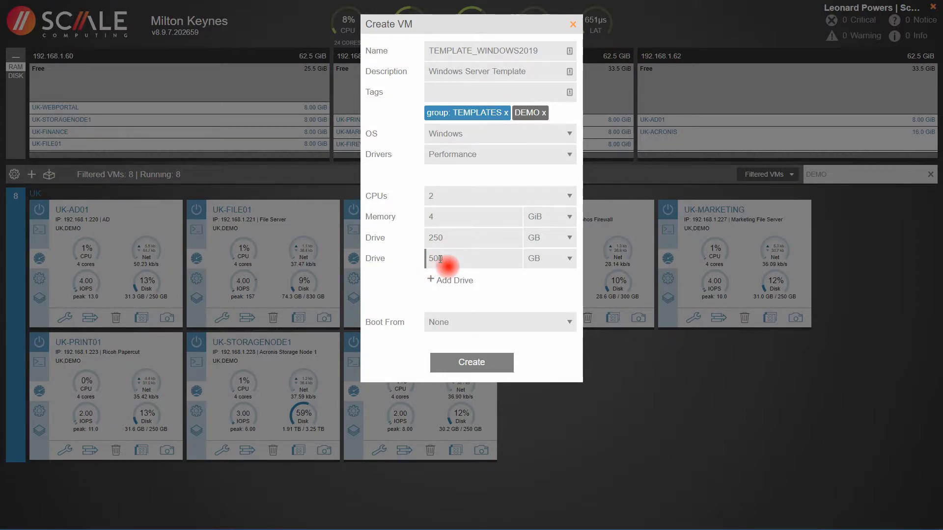
left_click(393, 287)
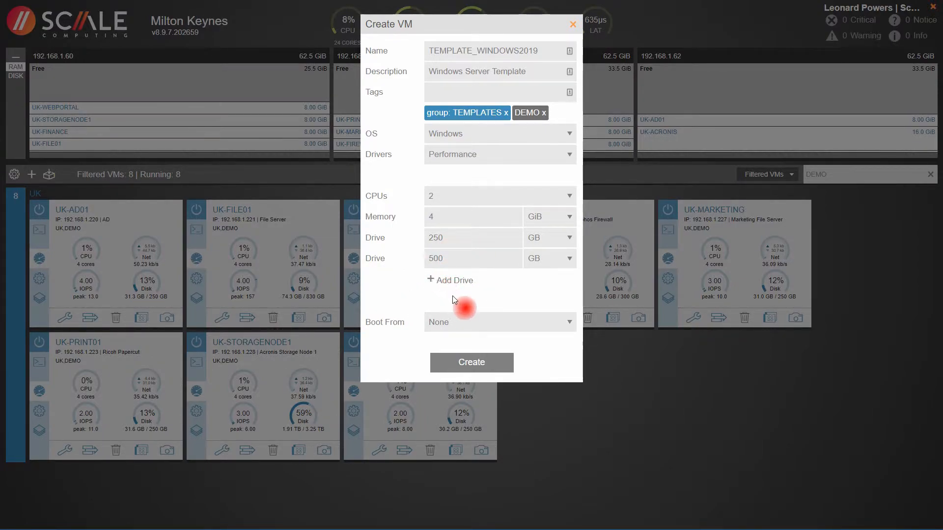
Step: Boot from Windows Server 2019.iso and create the VM
left_click(467, 321)
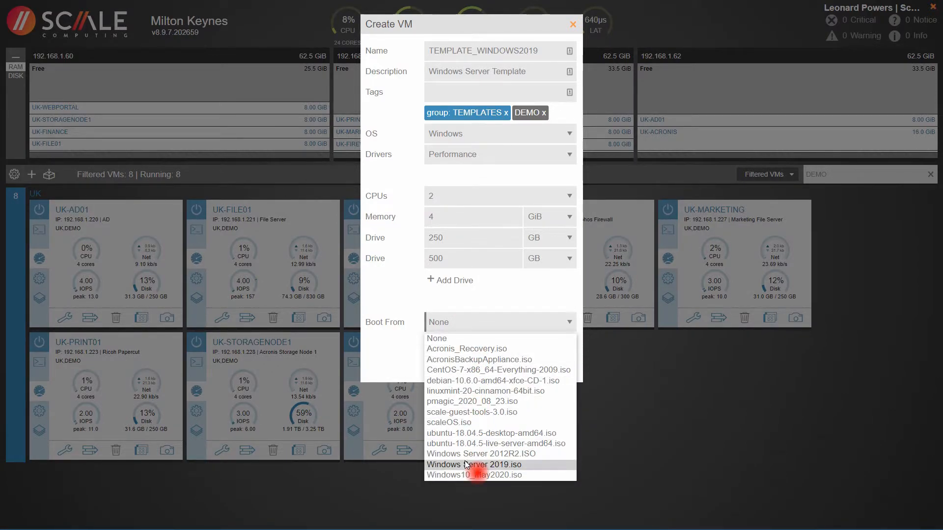
left_click(490, 464)
left_click(489, 366)
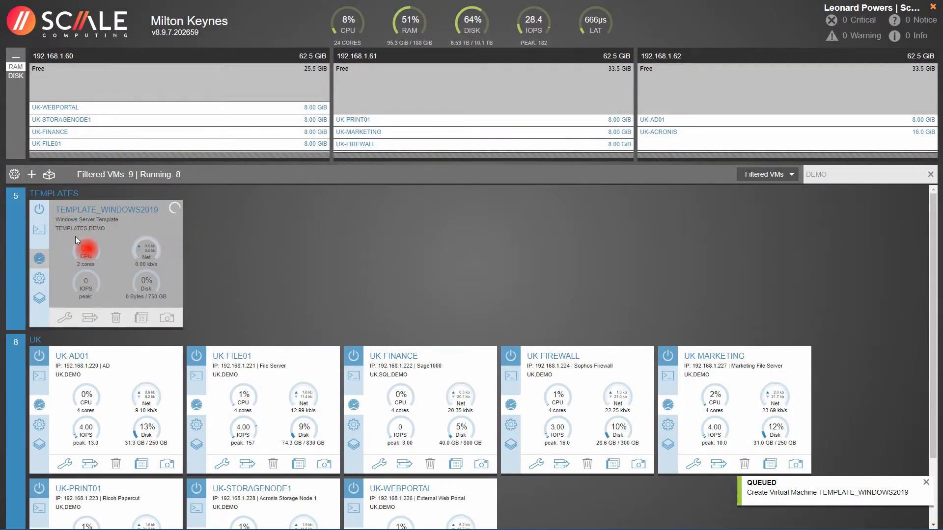
Step: Power on TEMPLATE_WINDOWS2019 and open its console at the Windows setup language page
left_click(40, 212)
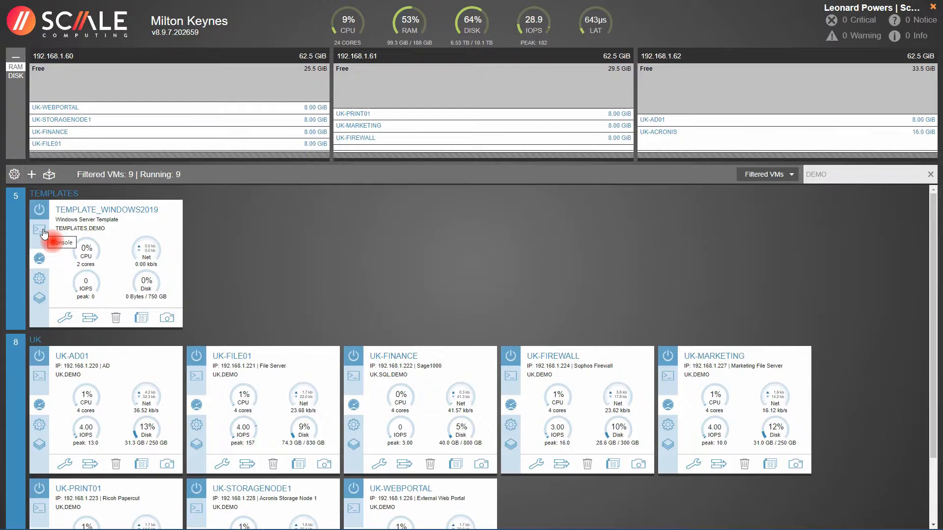
left_click(39, 229)
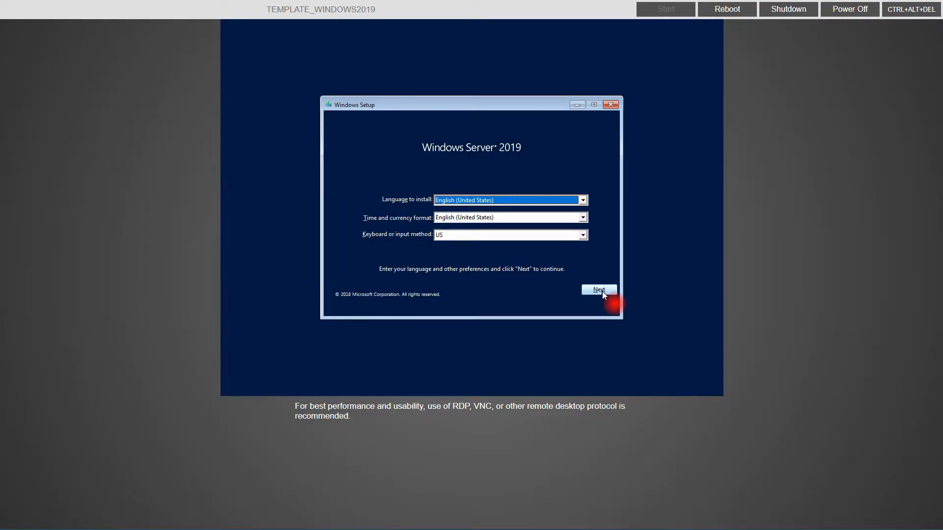
Step: Install Windows Server 2019 Datacenter Evaluation (Desktop Experience) and accept the licence terms
left_click(600, 290)
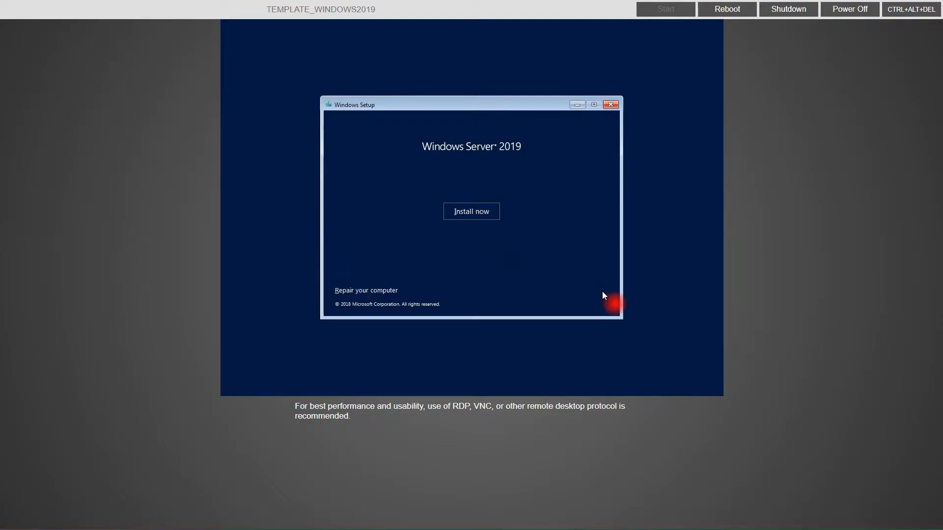
left_click(474, 212)
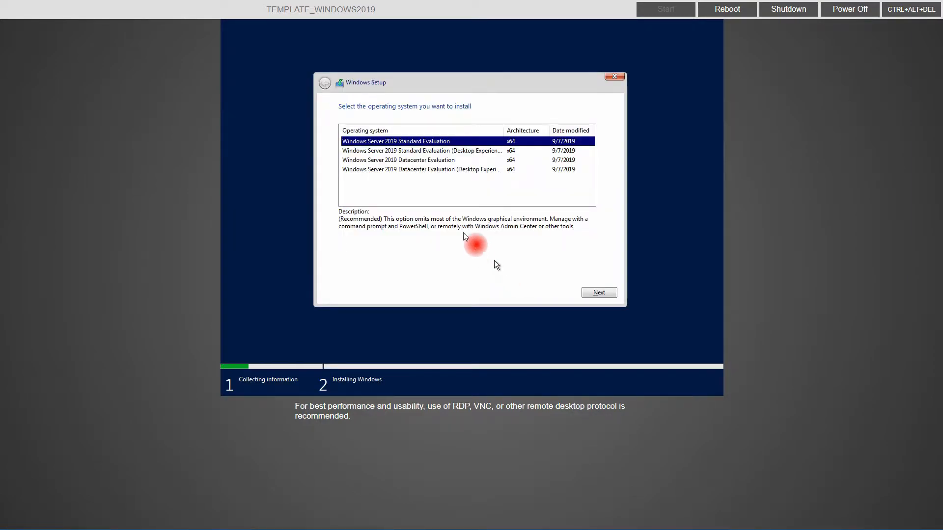
left_click(414, 171)
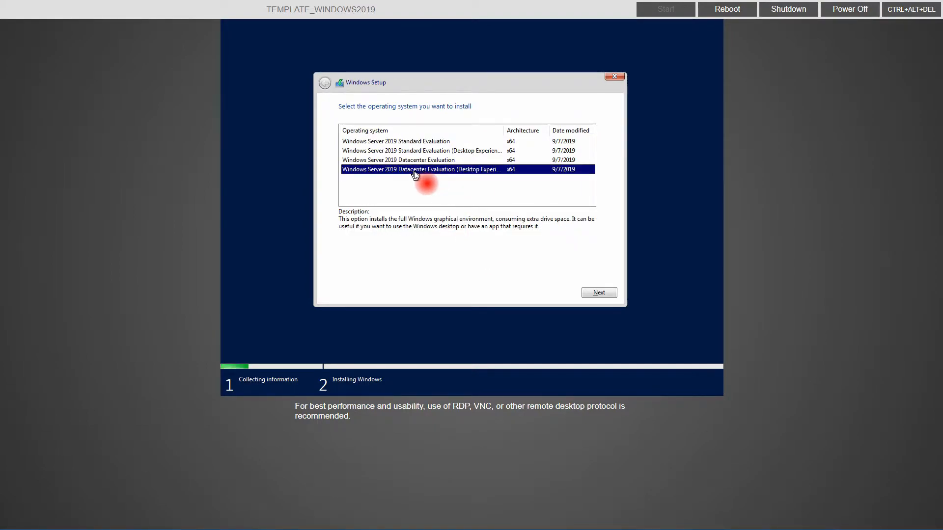
left_click(599, 296)
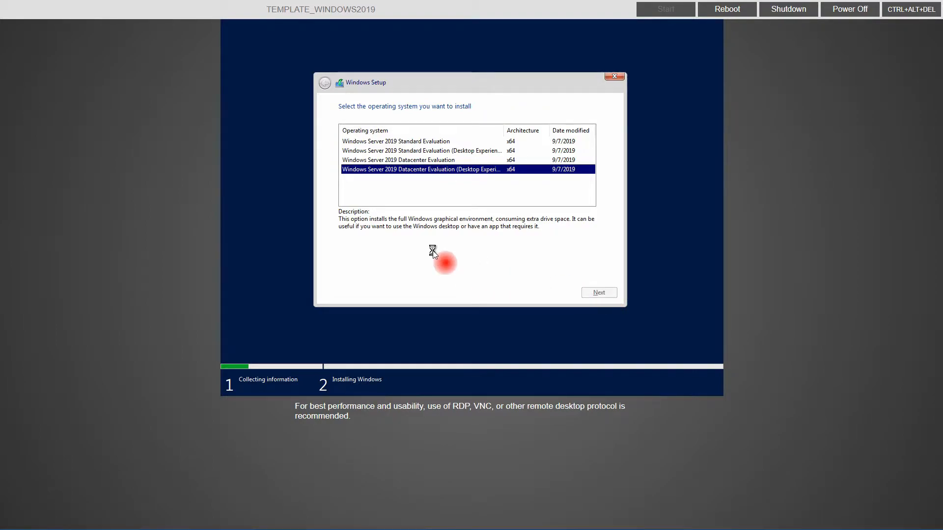
left_click(399, 270)
left_click(598, 293)
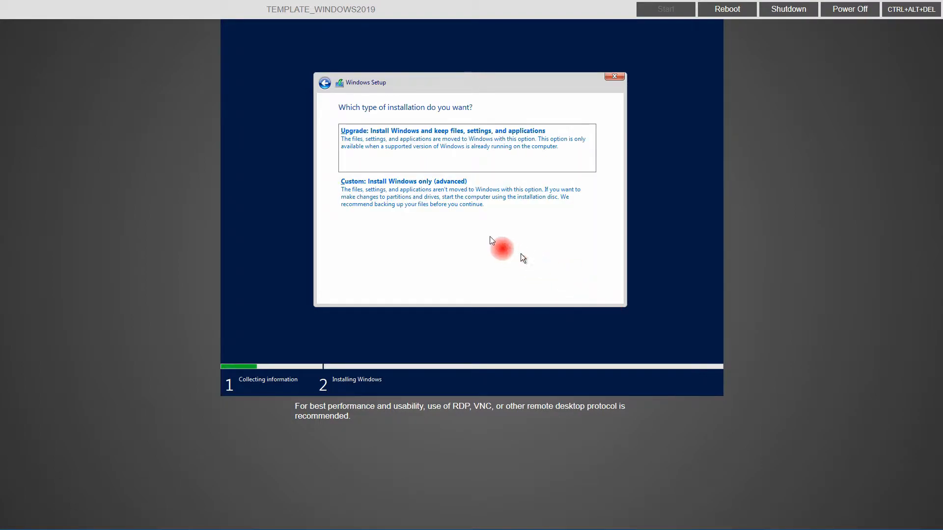
Step: Choose a custom install and load the VirtIO SCSI driver from Drivers\stor\2k19\amd64
left_click(447, 191)
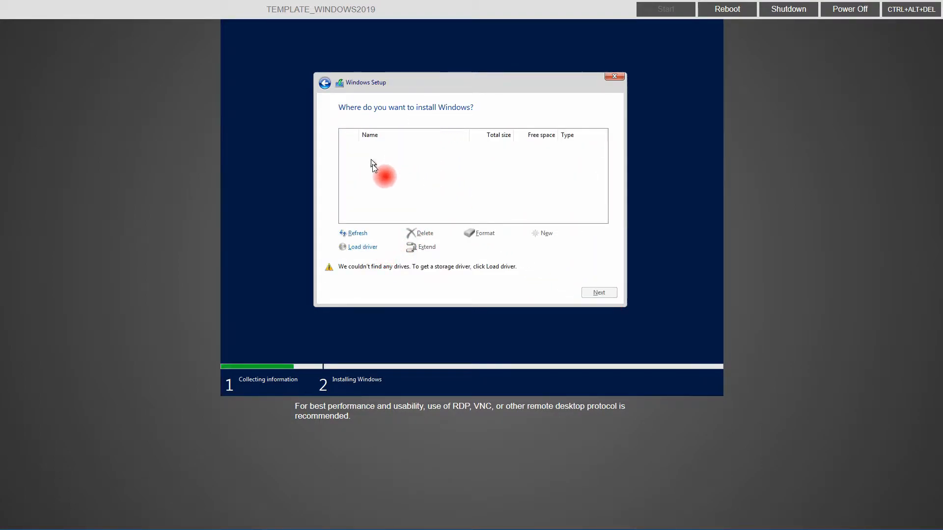
left_click(361, 249)
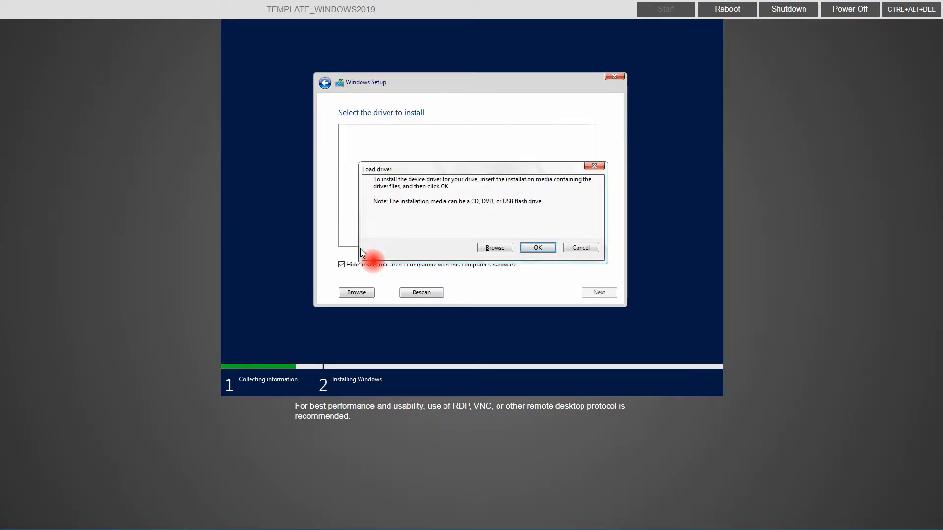
left_click(500, 249)
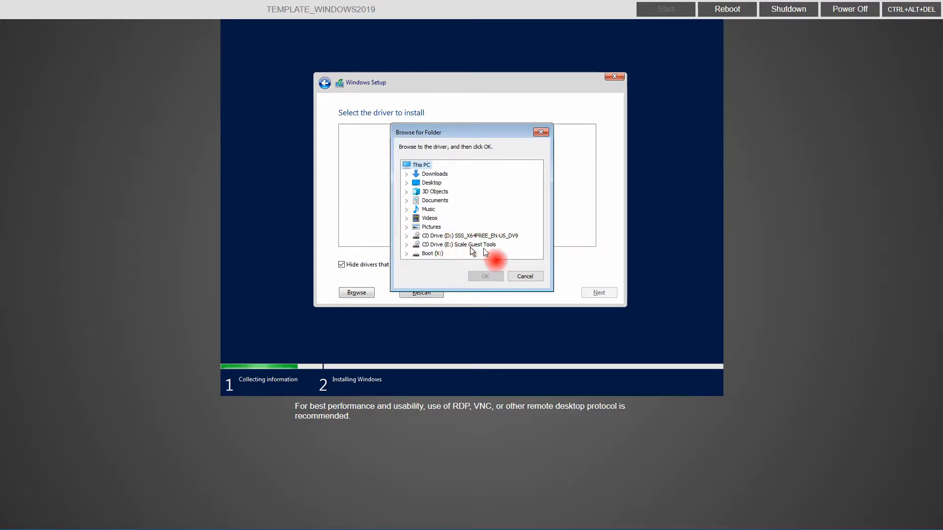
left_click(407, 246)
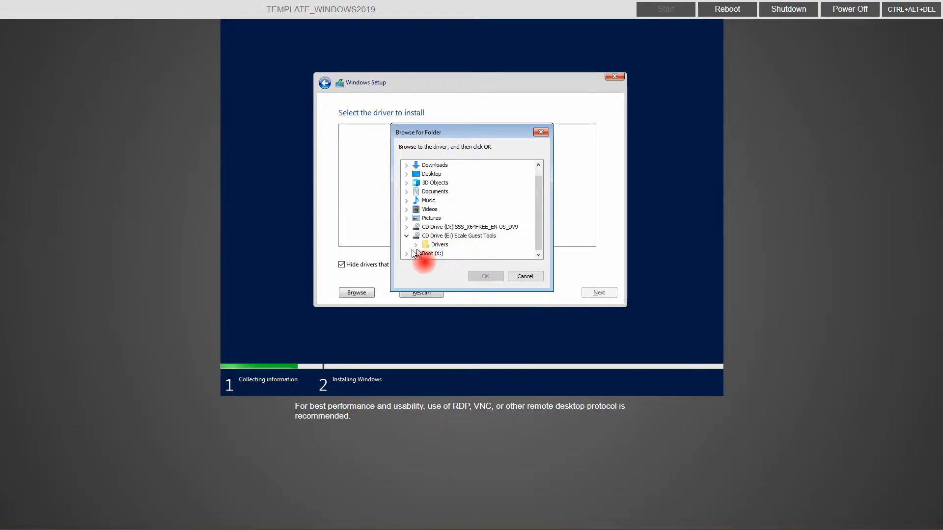
left_click(415, 245)
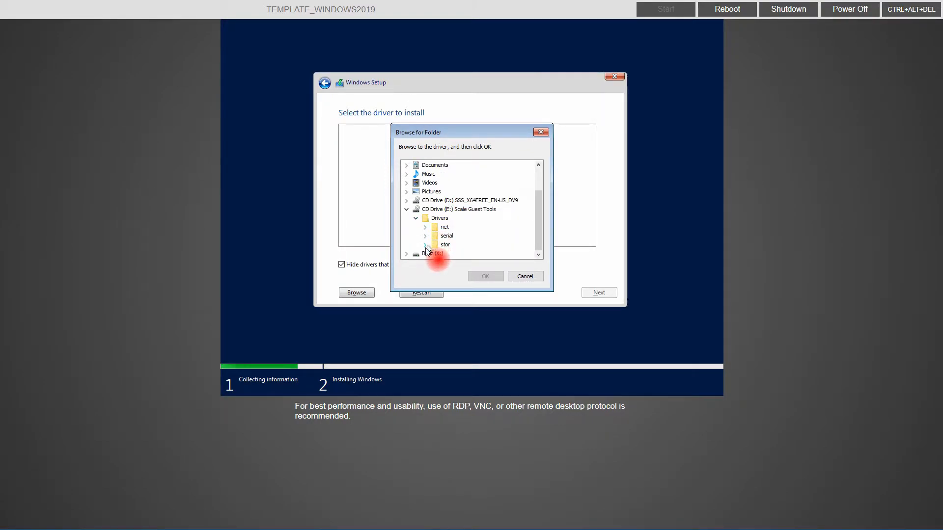
left_click(425, 253)
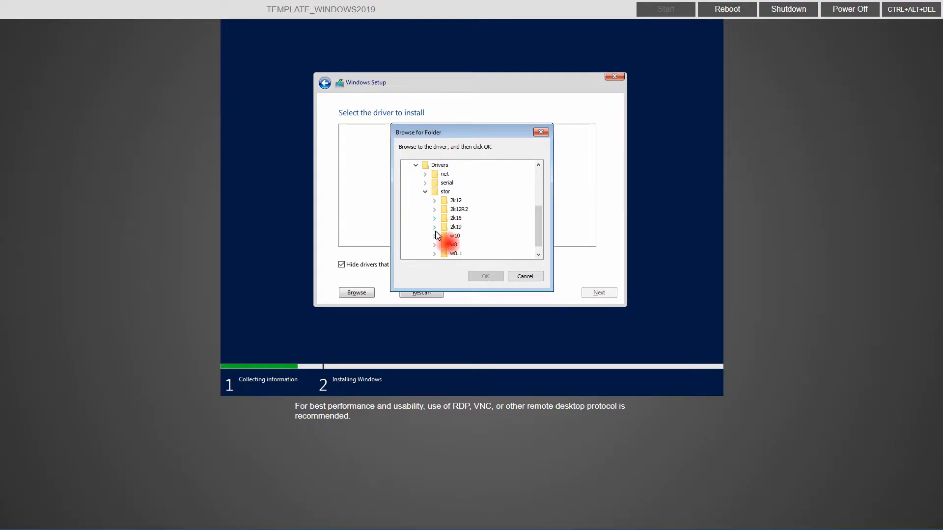
left_click(434, 227)
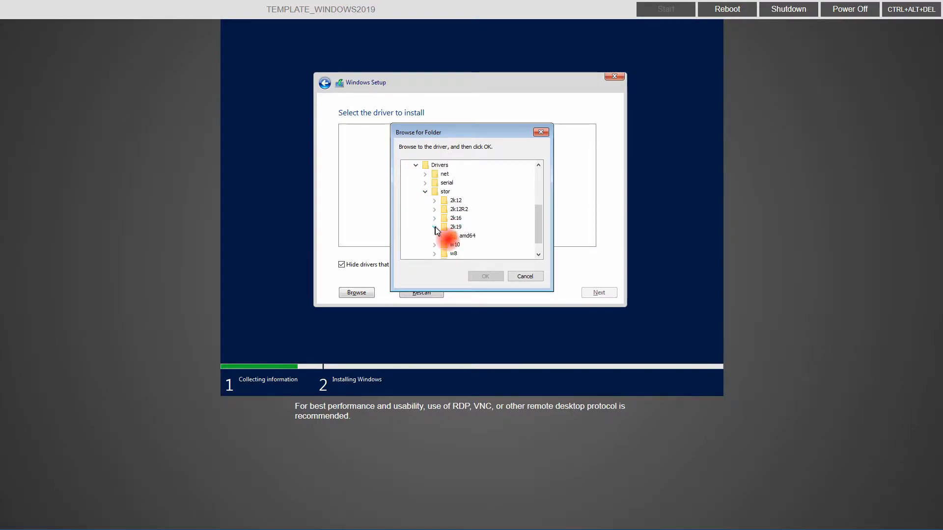
left_click(468, 236)
left_click(485, 276)
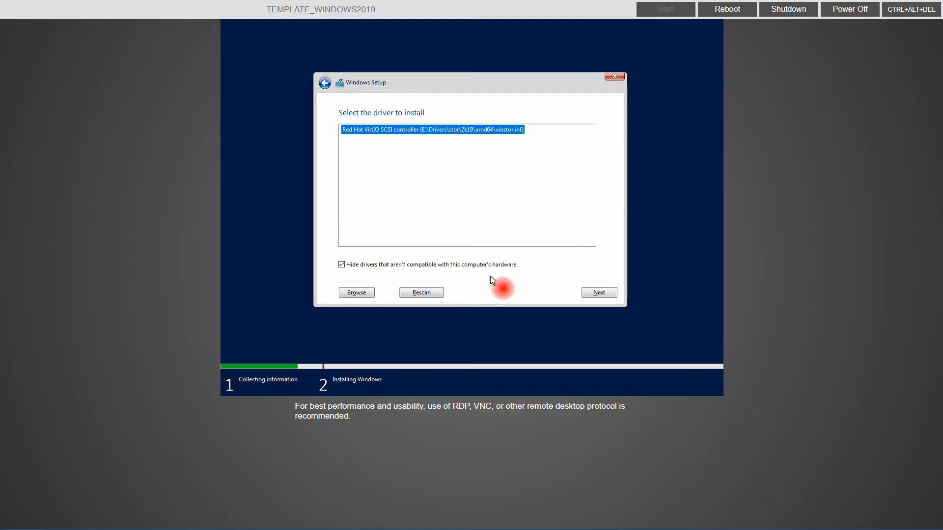
left_click(608, 293)
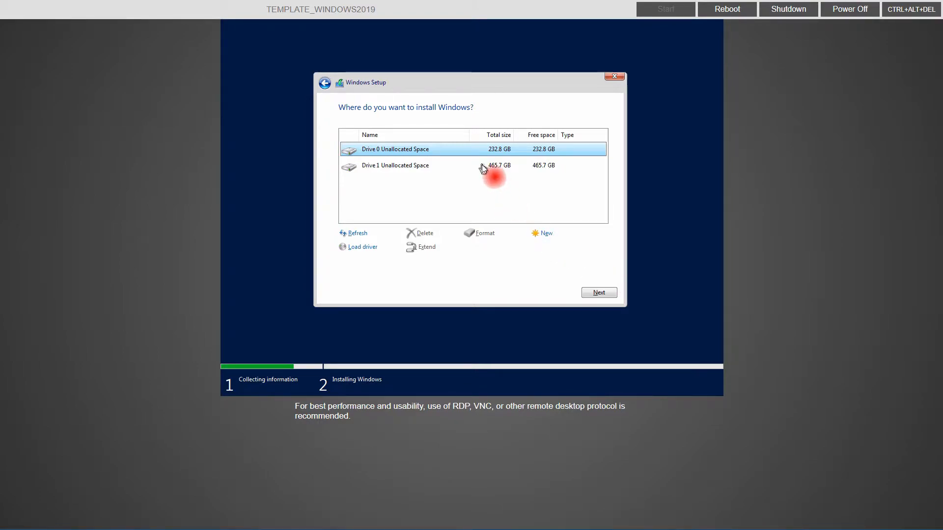
Step: Load the VirtIO Ethernet driver from Drivers\net\2k19\amd64, then install Windows onto Drive 0
left_click(368, 249)
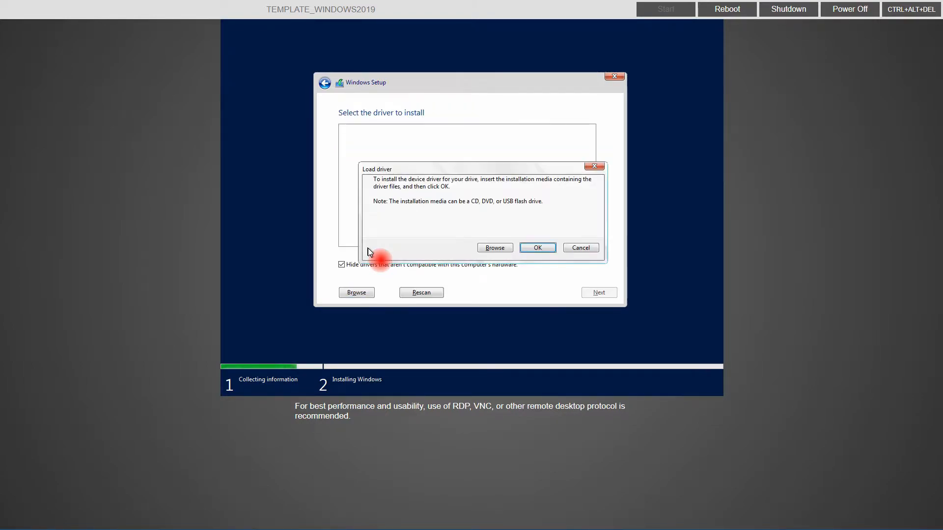
left_click(494, 248)
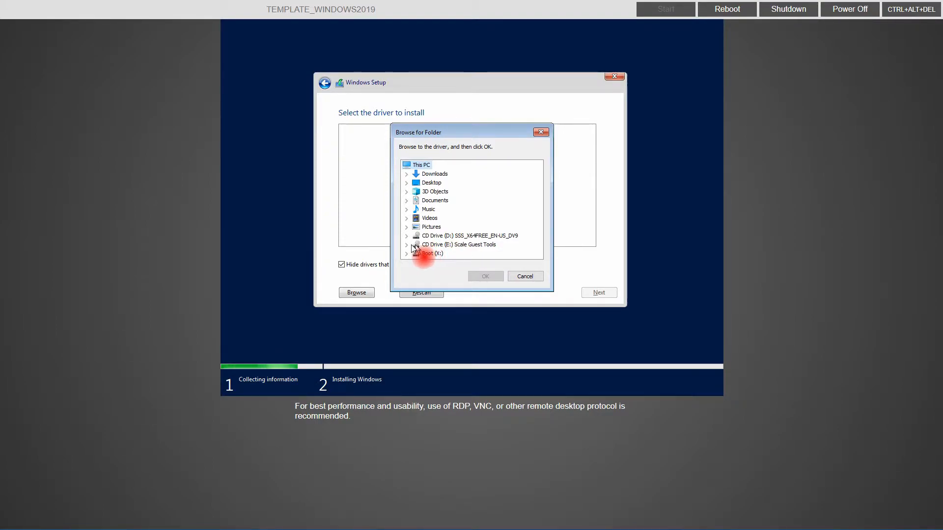
left_click(406, 245)
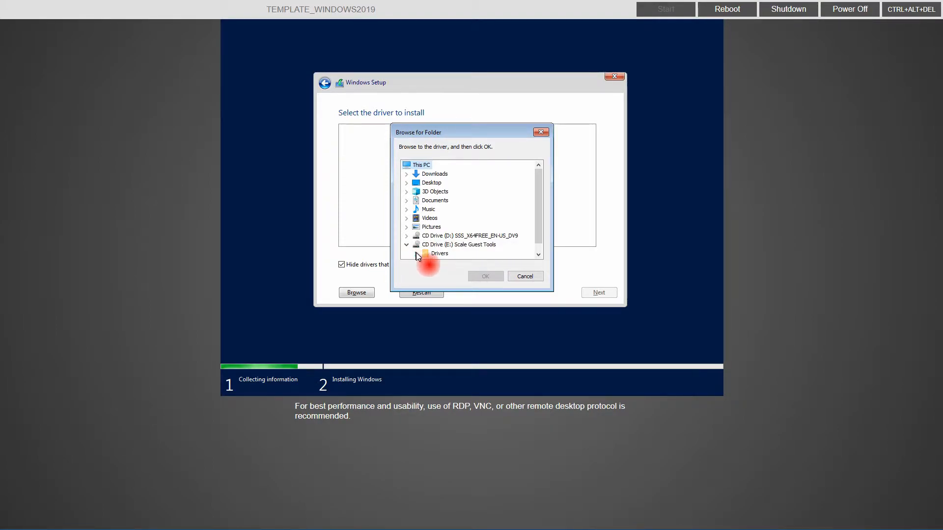
left_click(416, 253)
left_click(425, 236)
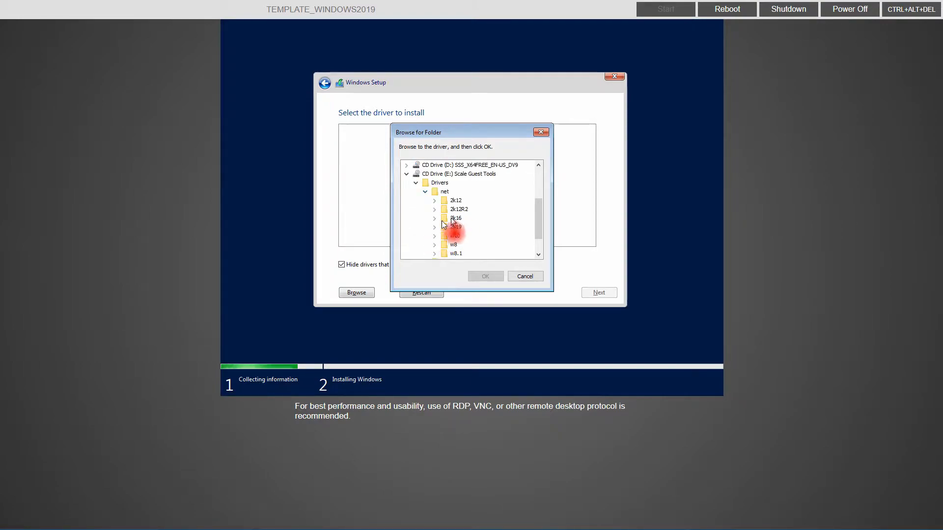
left_click(435, 226)
left_click(464, 235)
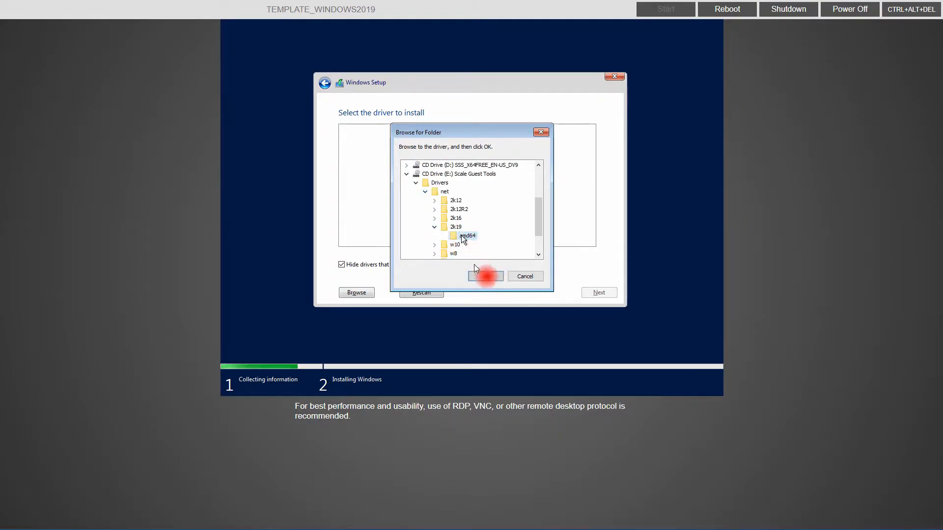
left_click(480, 277)
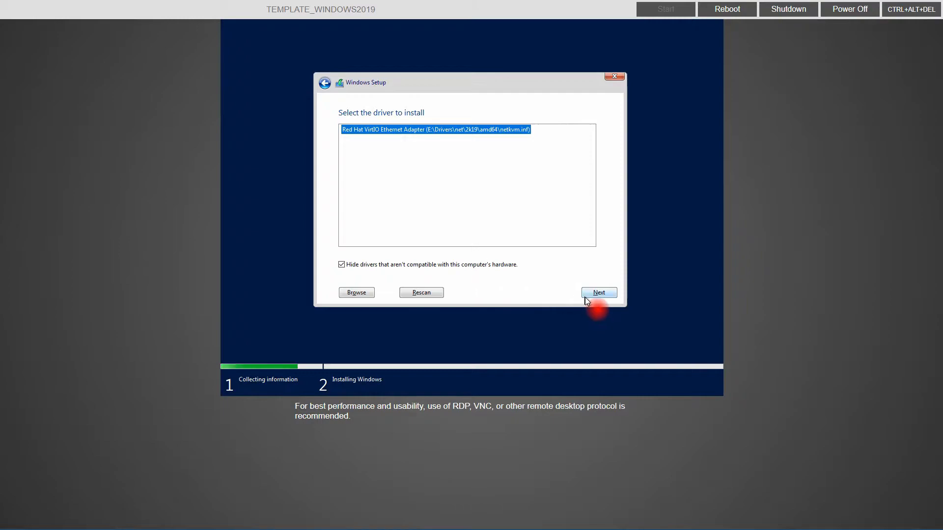
left_click(599, 293)
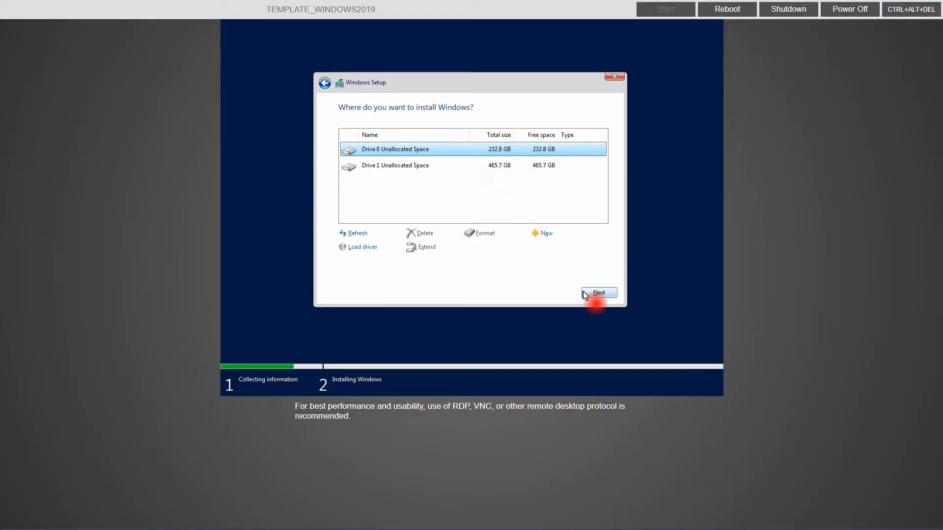
left_click(601, 294)
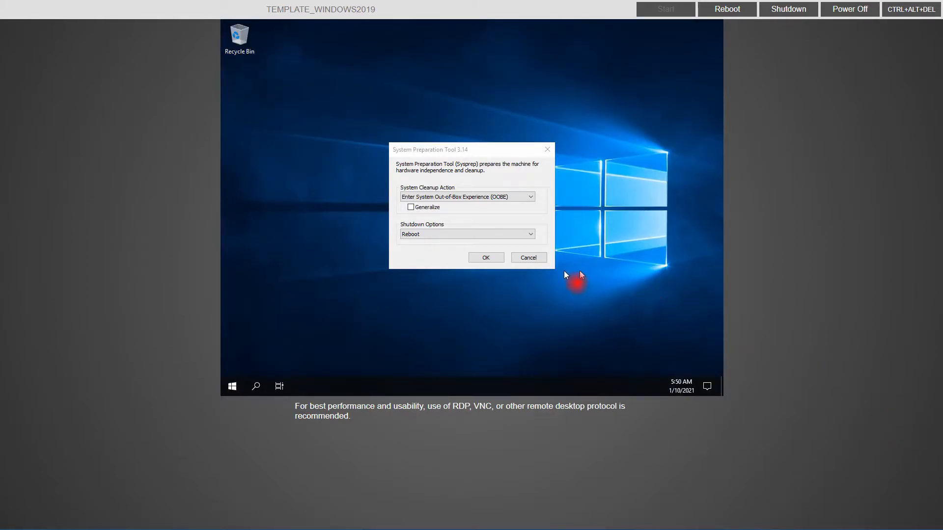
Step: Cancel the System Preparation Tool and allow the PC to be discoverable on the network
left_click(529, 259)
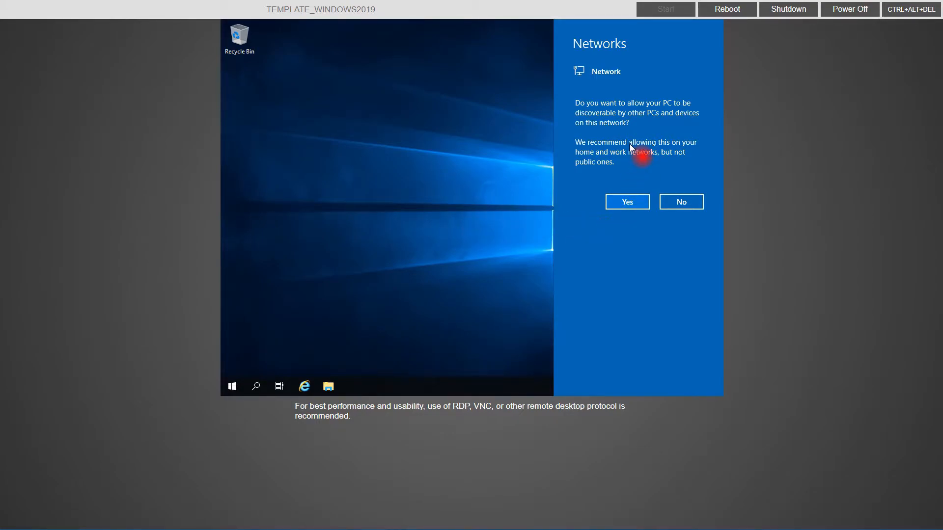
left_click(629, 202)
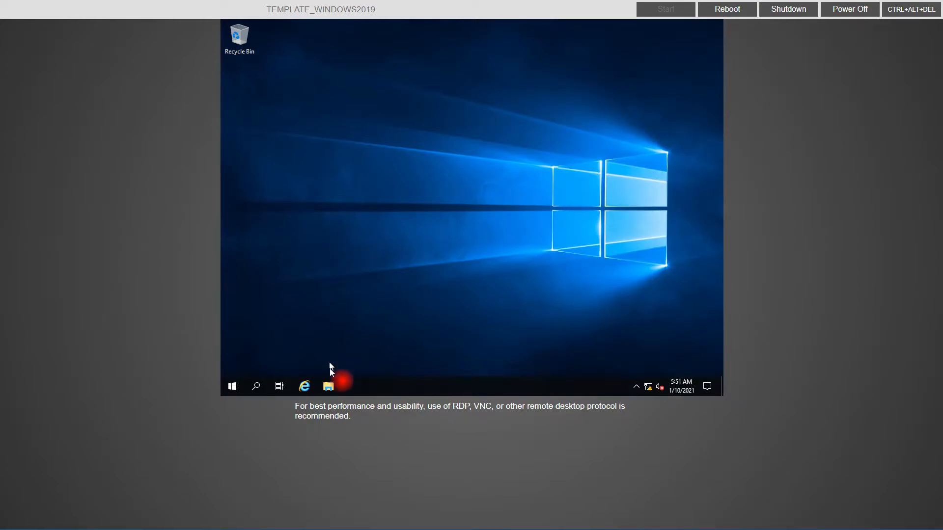
Step: Run scale-guest-tools-x64 from CD Drive (E:) to install the guest tools, then close everything
left_click(328, 387)
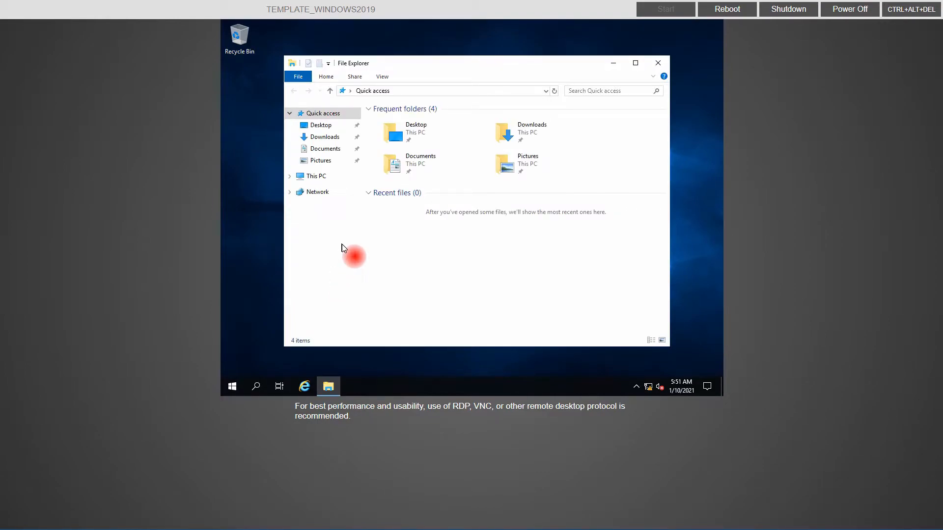
left_click(325, 177)
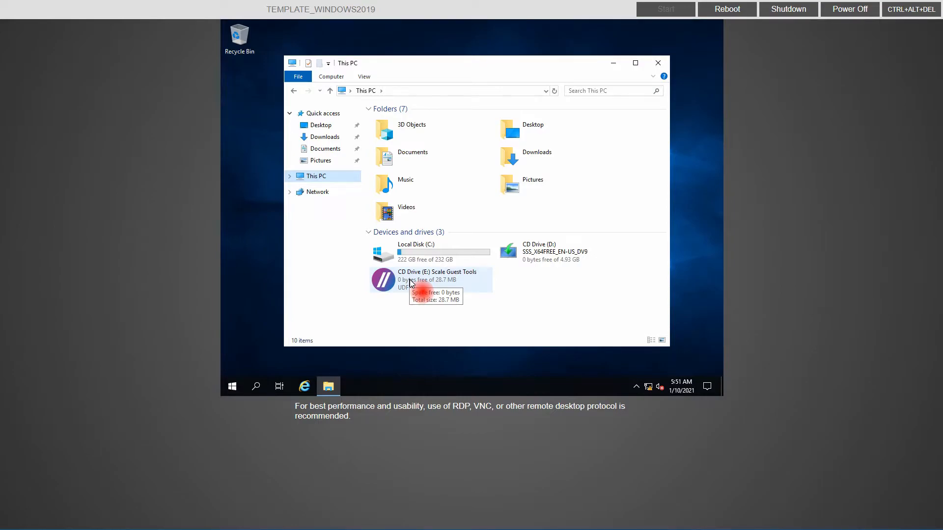
double_click(410, 283)
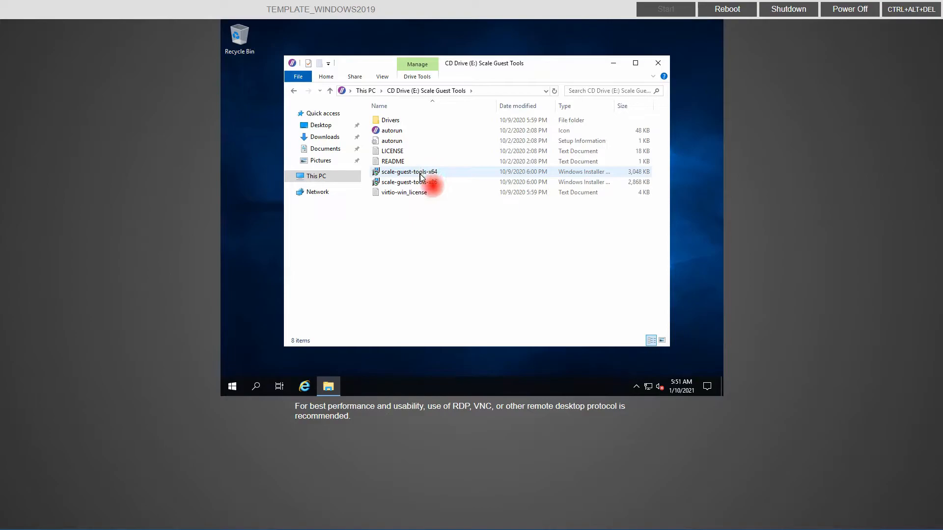
double_click(421, 171)
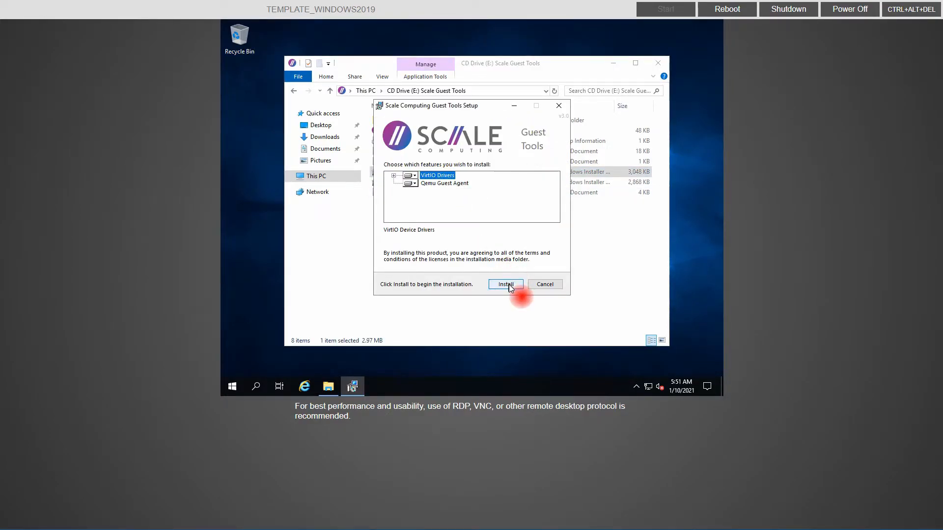
left_click(508, 283)
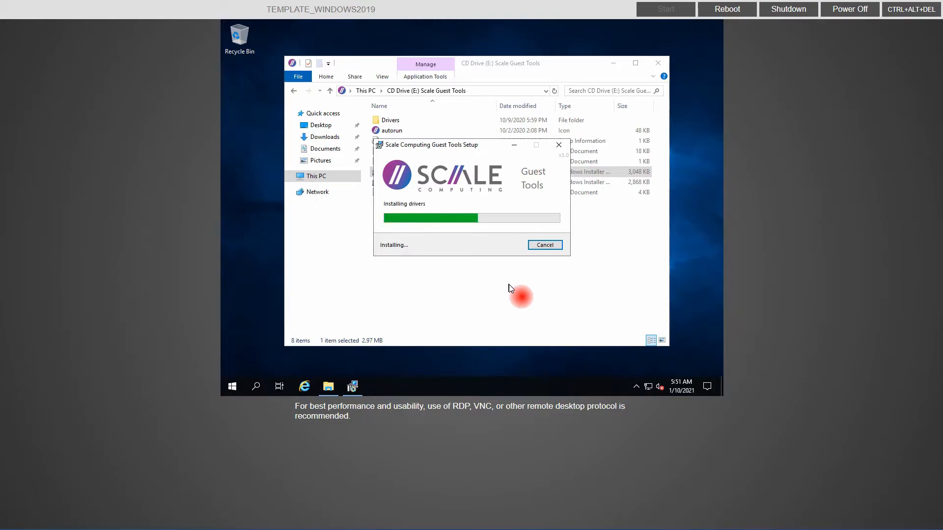
left_click(658, 63)
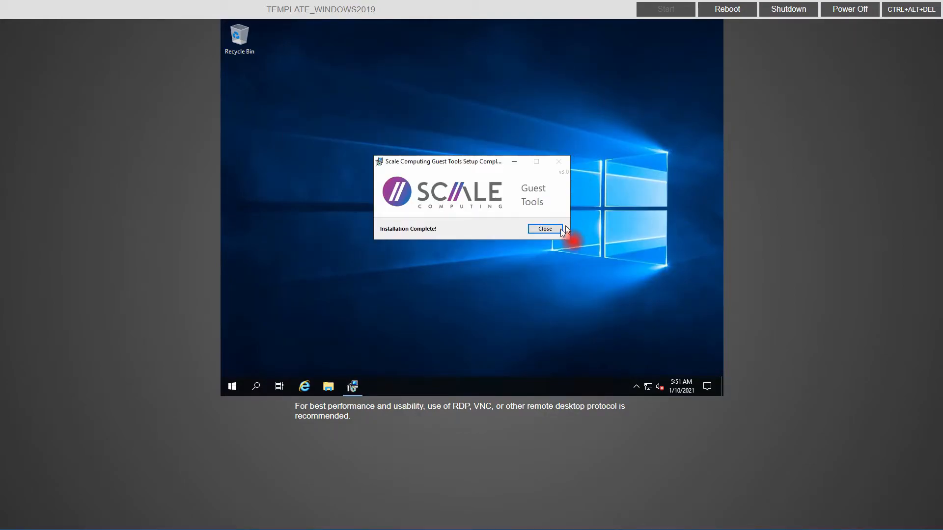
left_click(552, 230)
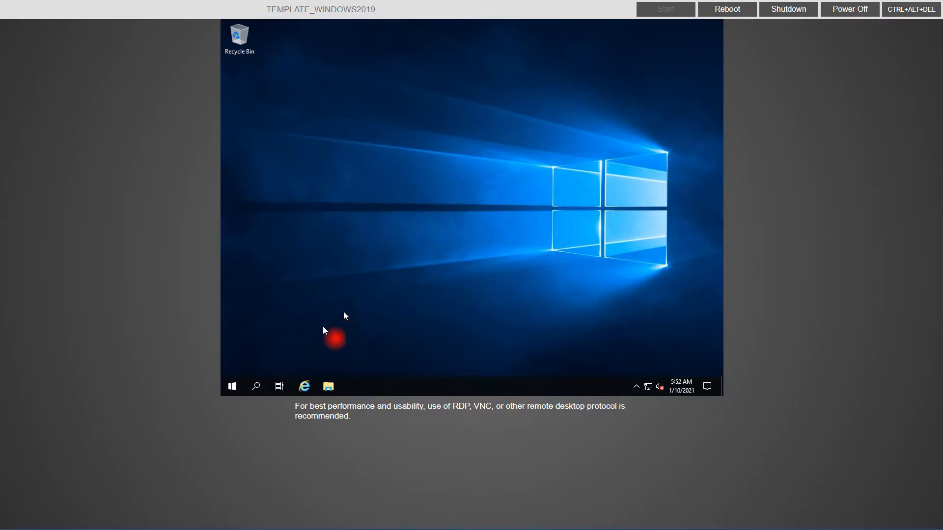
Step: Check for Windows updates in Update & Security and restart to install them
left_click(232, 386)
left_click(233, 342)
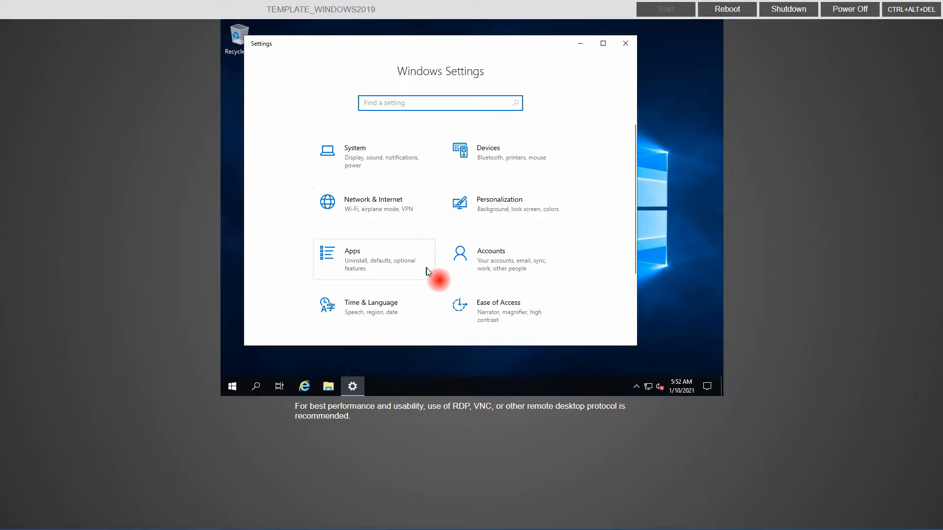
scroll(447, 222, "down", 3)
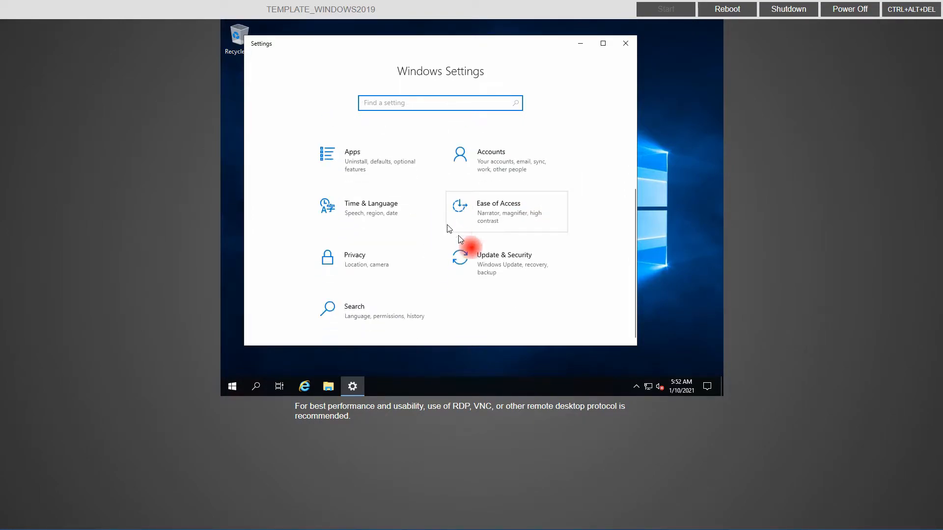
left_click(490, 263)
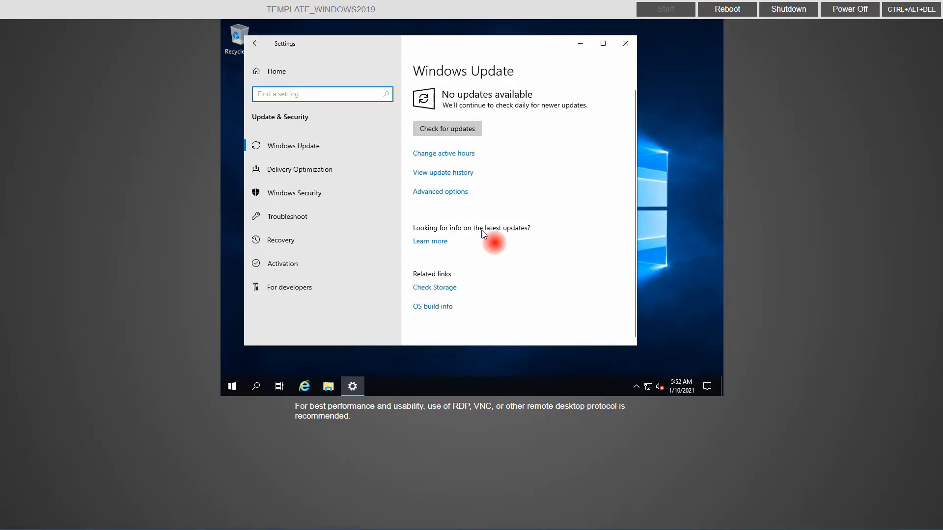
left_click(468, 130)
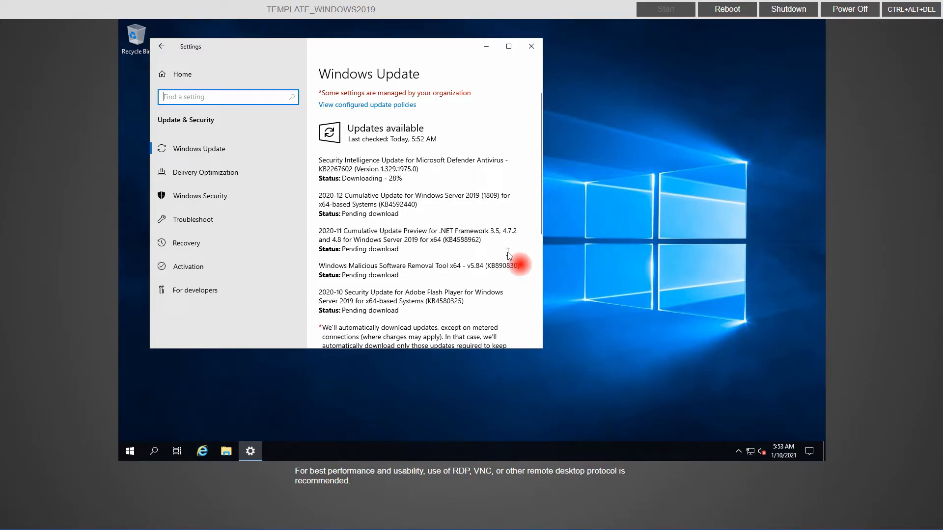
scroll(508, 251, "down", 3)
scroll(508, 252, "up", 1)
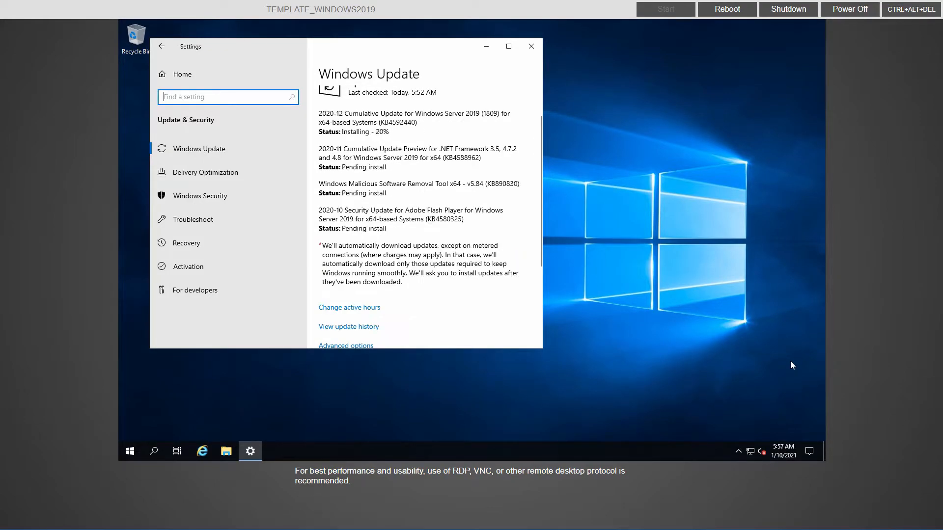
left_click(830, 358)
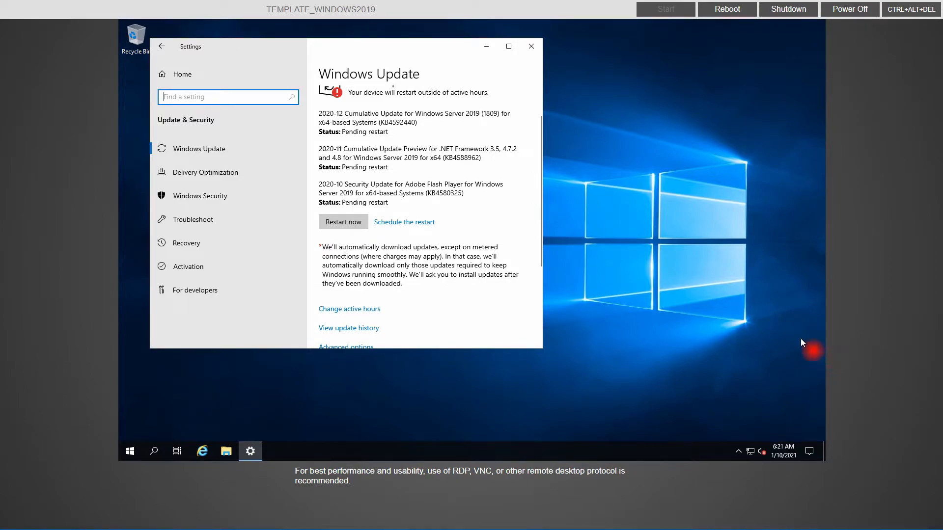
left_click(347, 223)
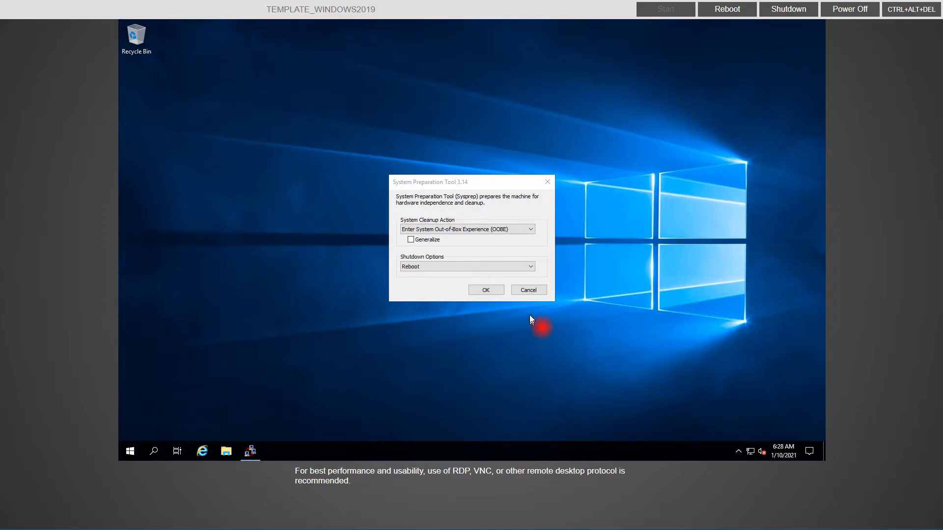
Step: Cancel Sysprep, rerun the Windows Update check until up to date, and close Settings
left_click(528, 290)
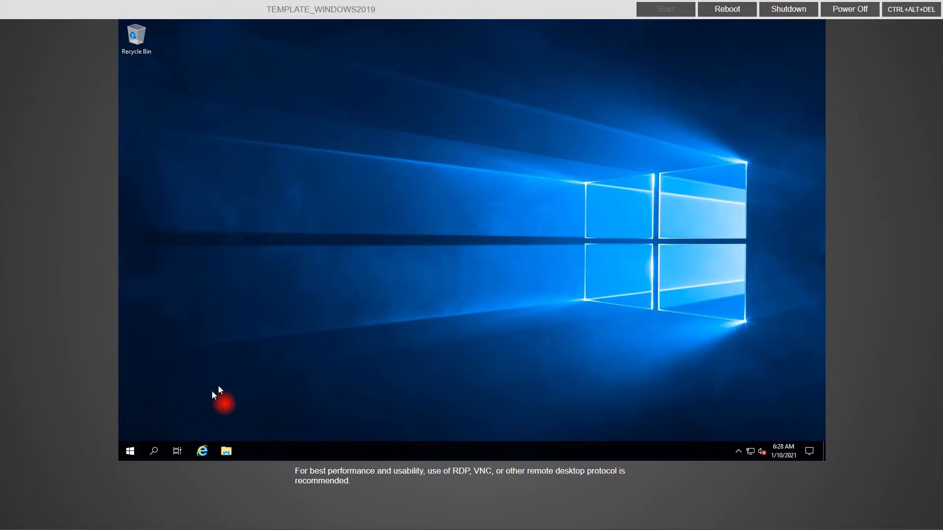
left_click(129, 451)
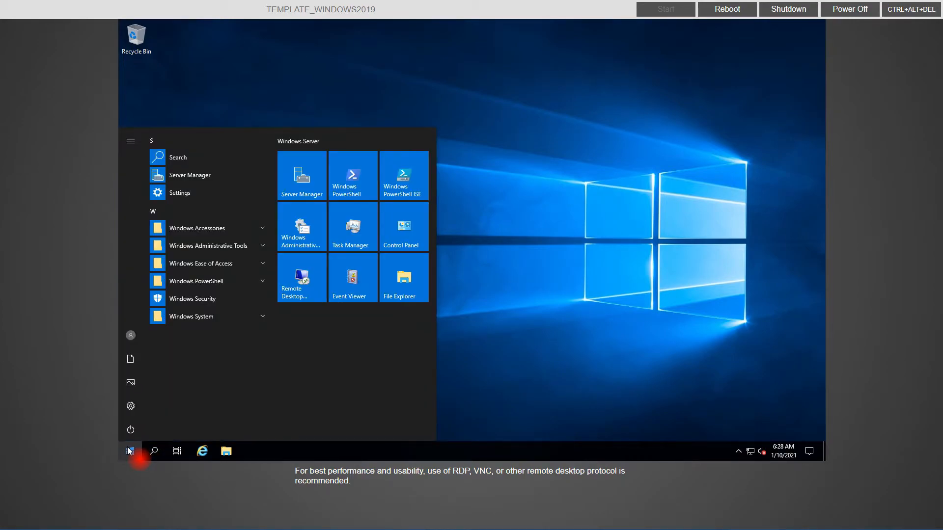
left_click(139, 402)
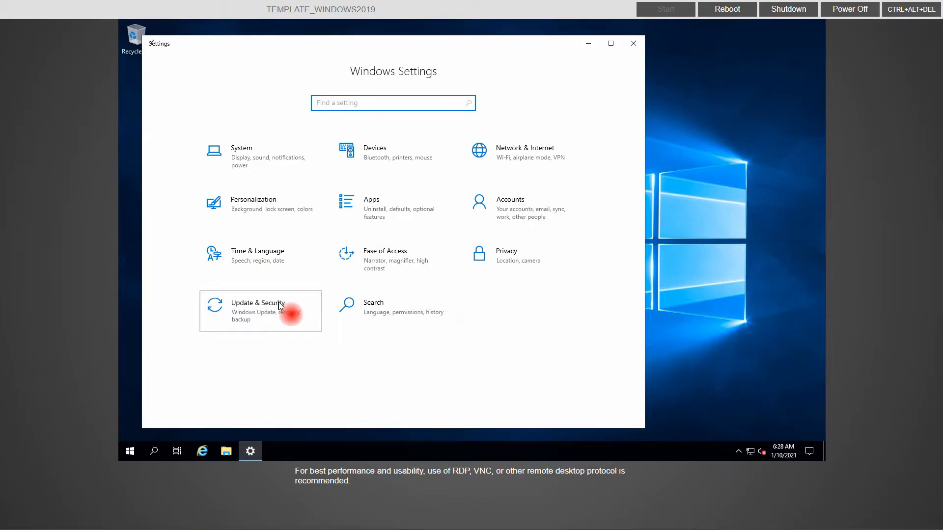
left_click(277, 308)
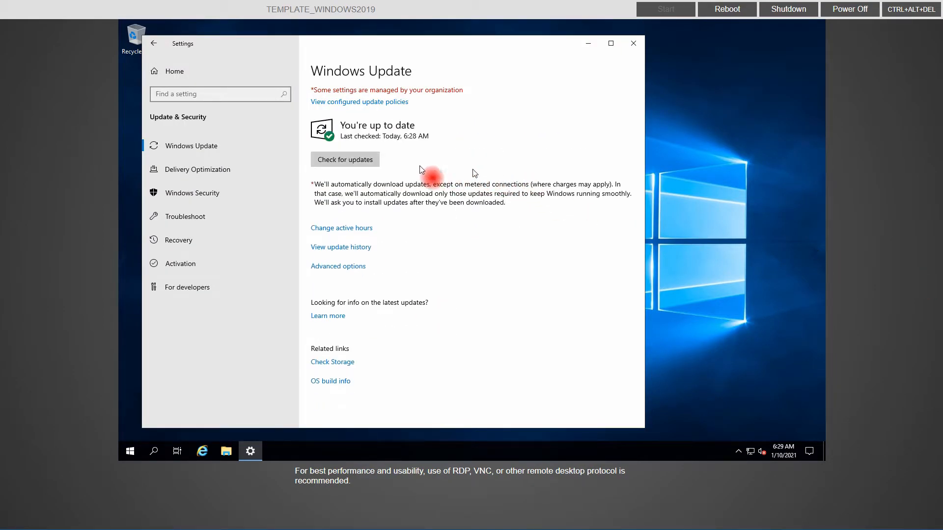
left_click(372, 162)
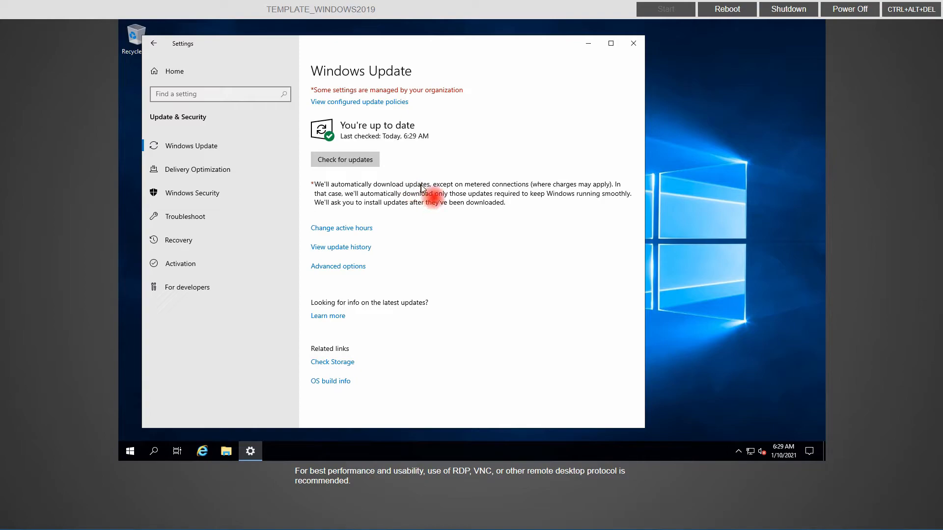
left_click(633, 43)
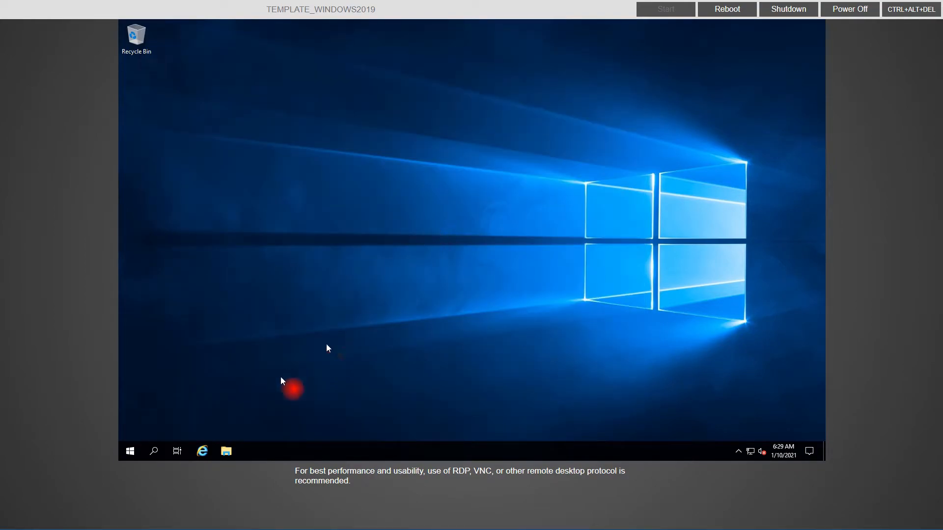
Step: Search the Start menu for 'disk management' and open Disk Management
left_click(130, 451)
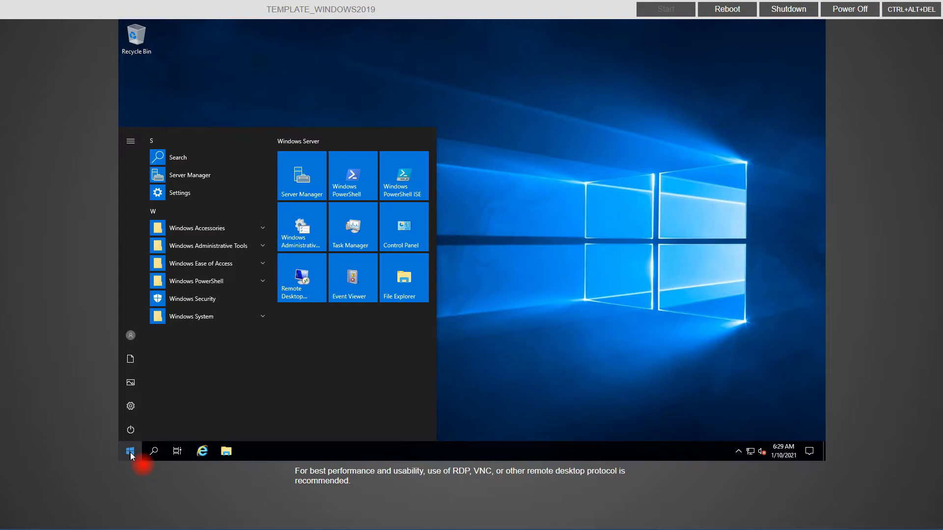
type("disk")
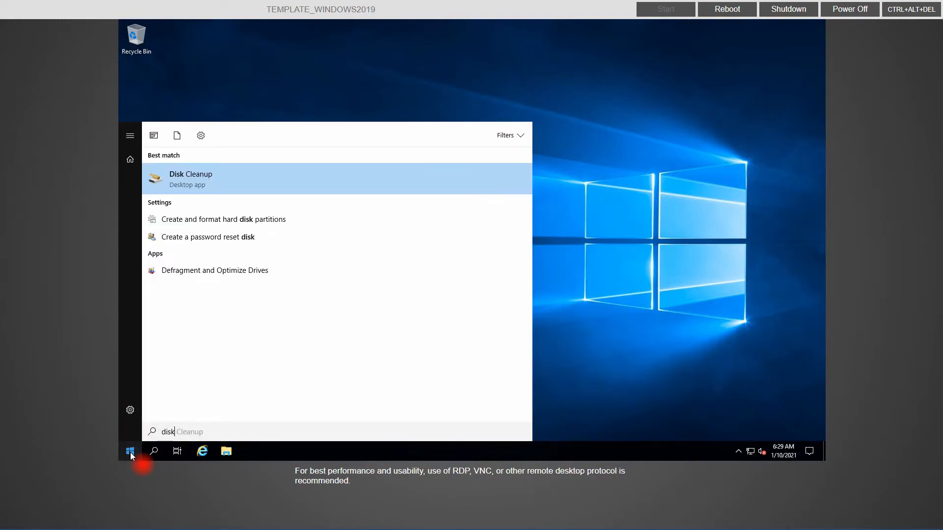
type(" amn")
key("BackSpace")
key("BackSpace")
key("BackSpace")
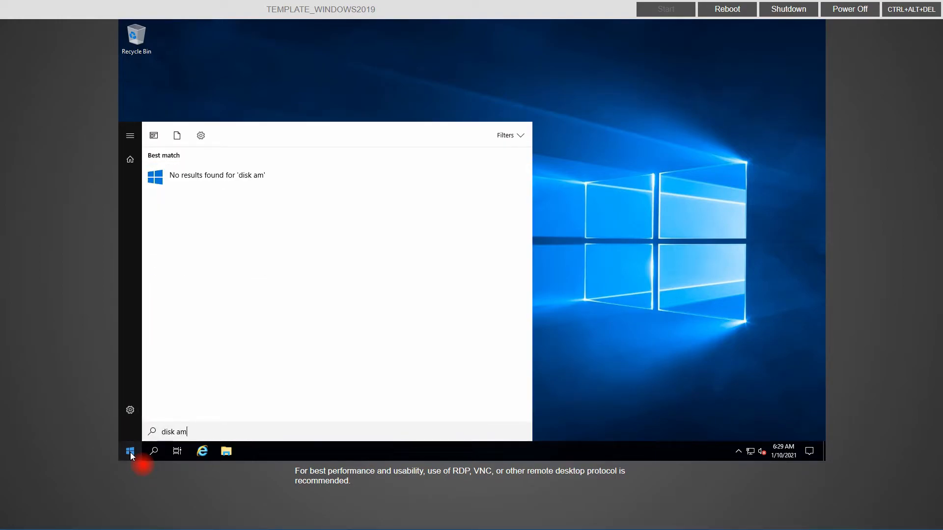
type("mana")
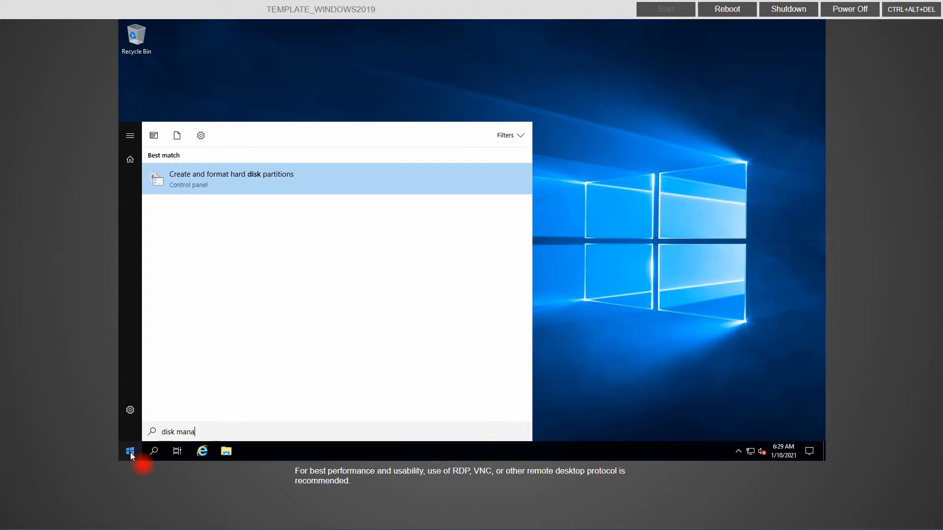
left_click(220, 174)
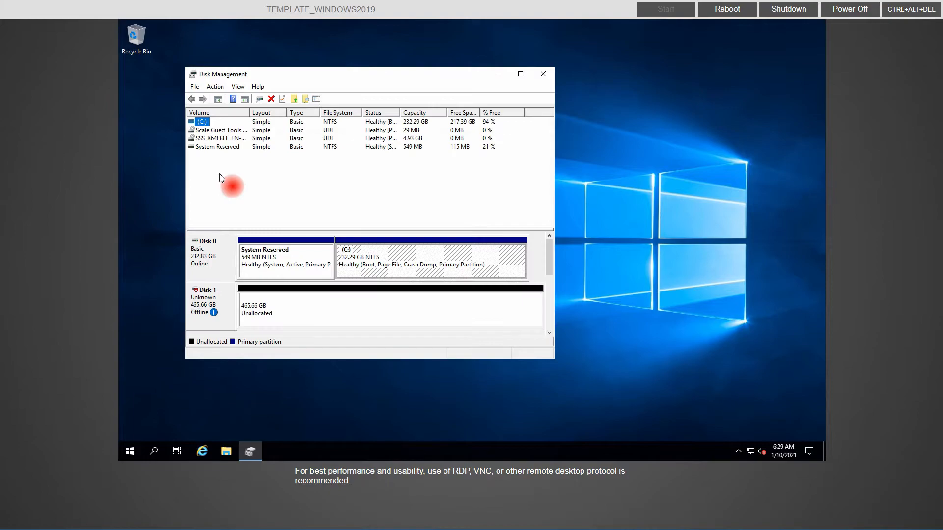
Step: Bring Disk 1 online and initialize it with the GPT partition style
right_click(220, 304)
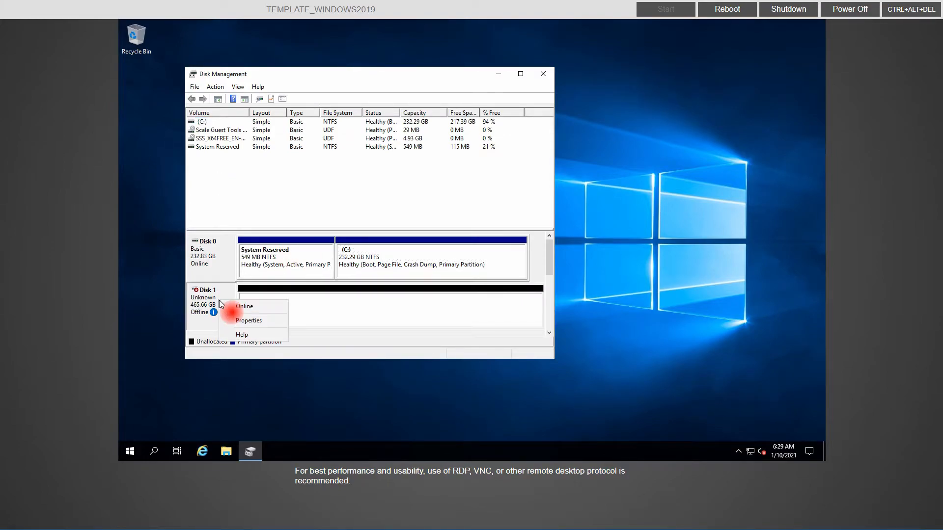
left_click(234, 310)
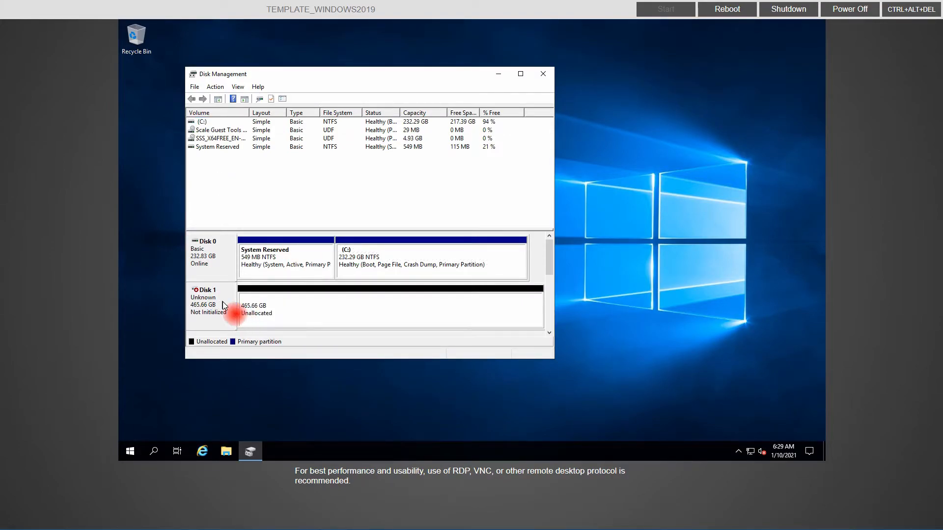
right_click(249, 302)
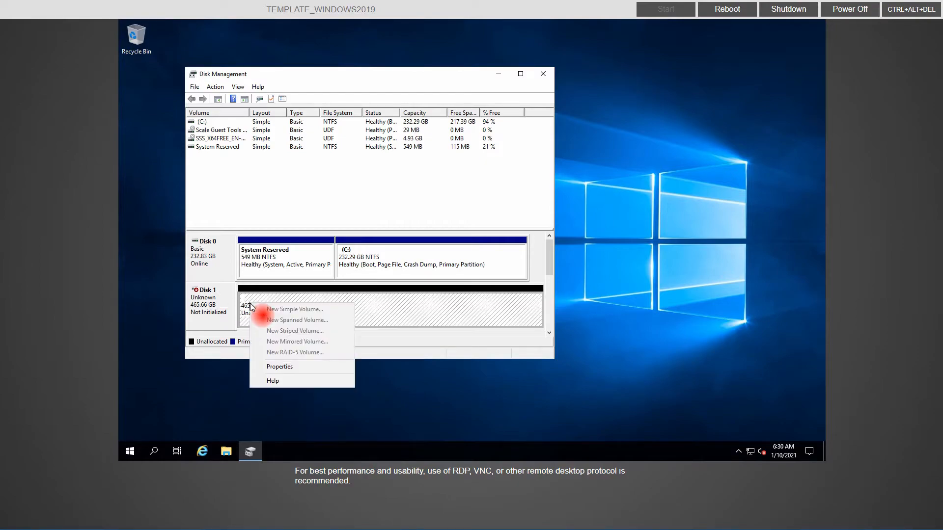
right_click(220, 299)
left_click(243, 307)
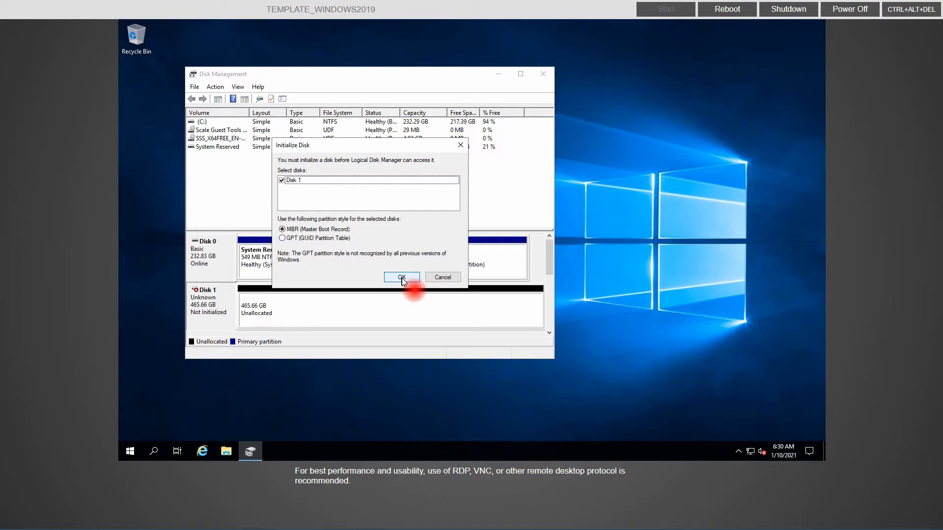
left_click(290, 239)
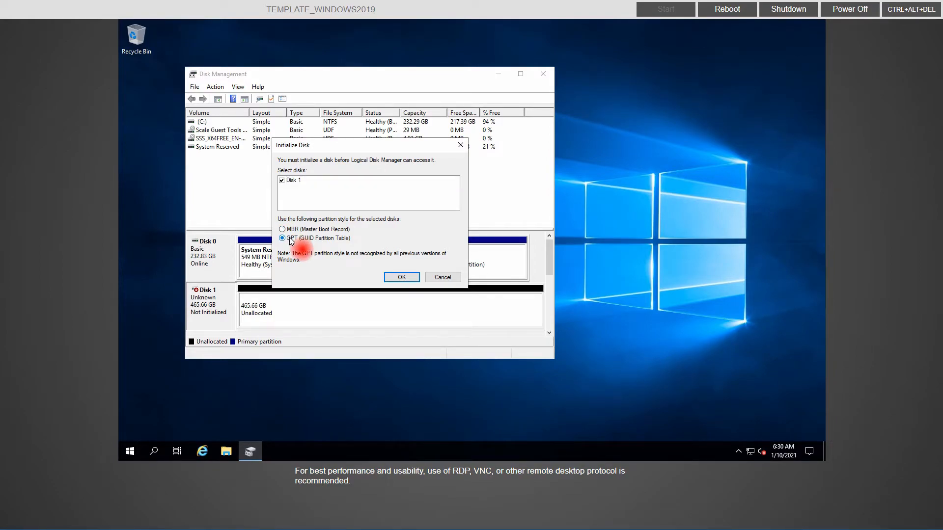
left_click(402, 277)
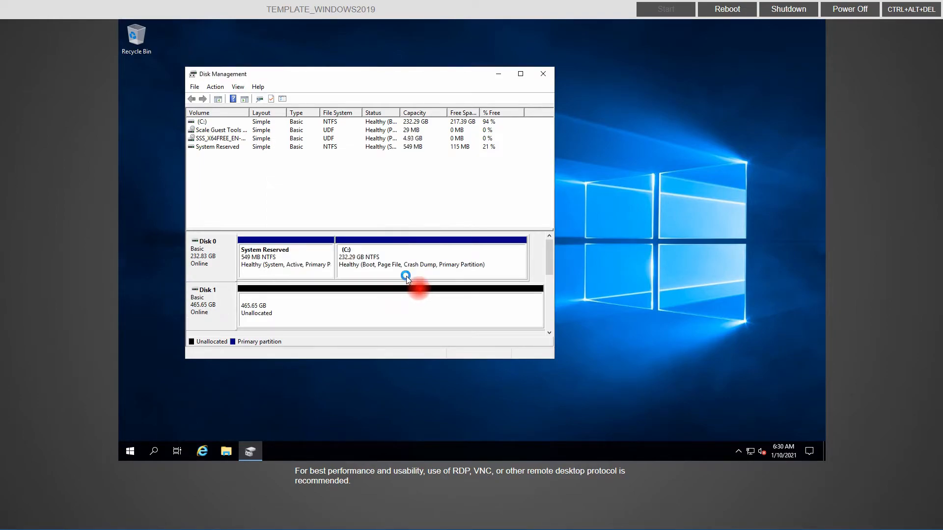
Step: Create a full-size simple volume on Disk 1 as drive F with NTFS quick format
right_click(314, 303)
left_click(339, 309)
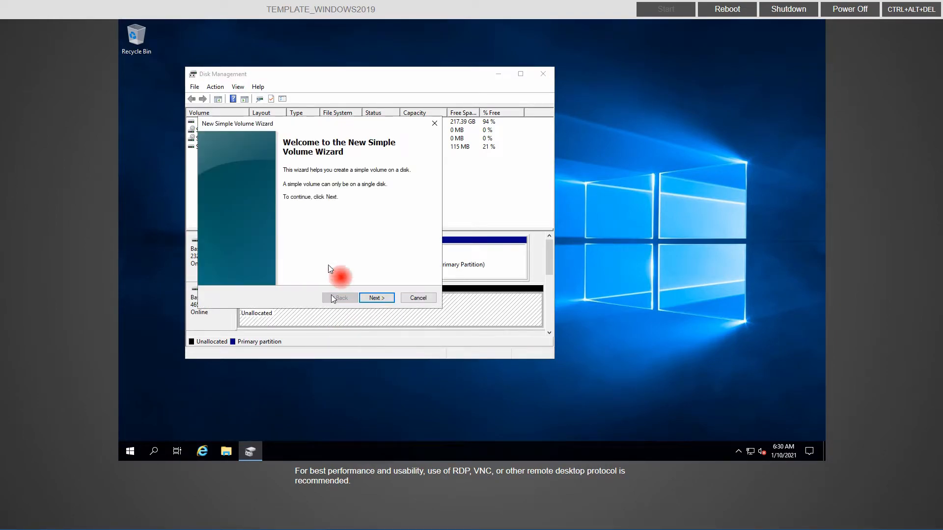
left_click(371, 298)
left_click(371, 298)
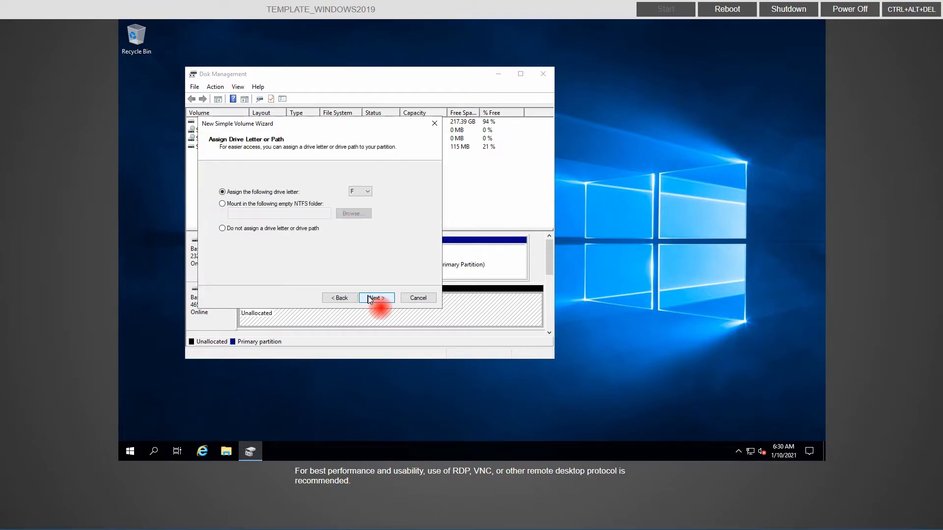
left_click(371, 298)
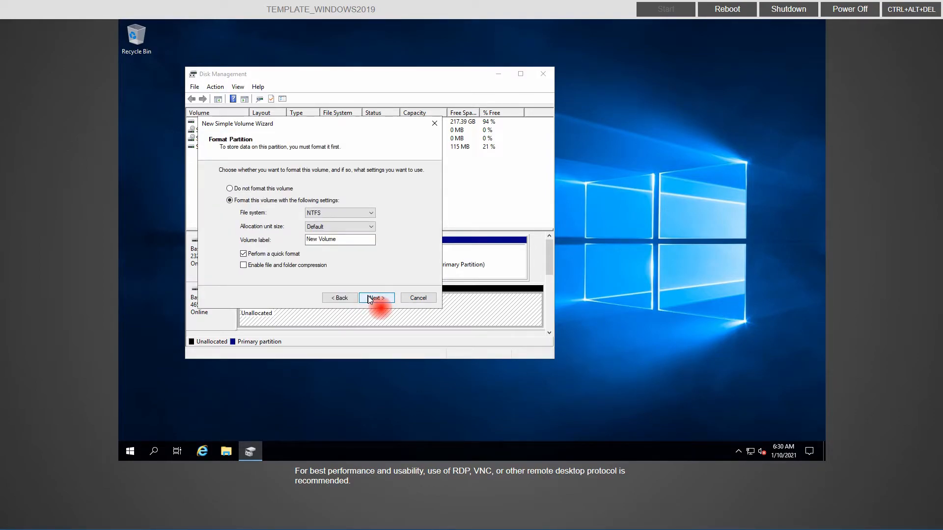
left_click(370, 298)
left_click(370, 298)
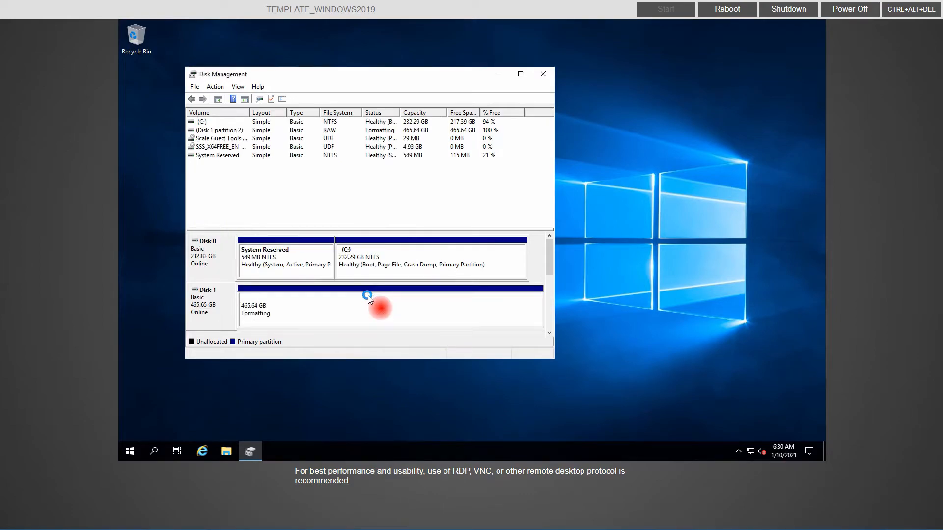
Step: Open the \\192.168.1.49\onedrive\oobe share, entering the network username and password
left_click(543, 74)
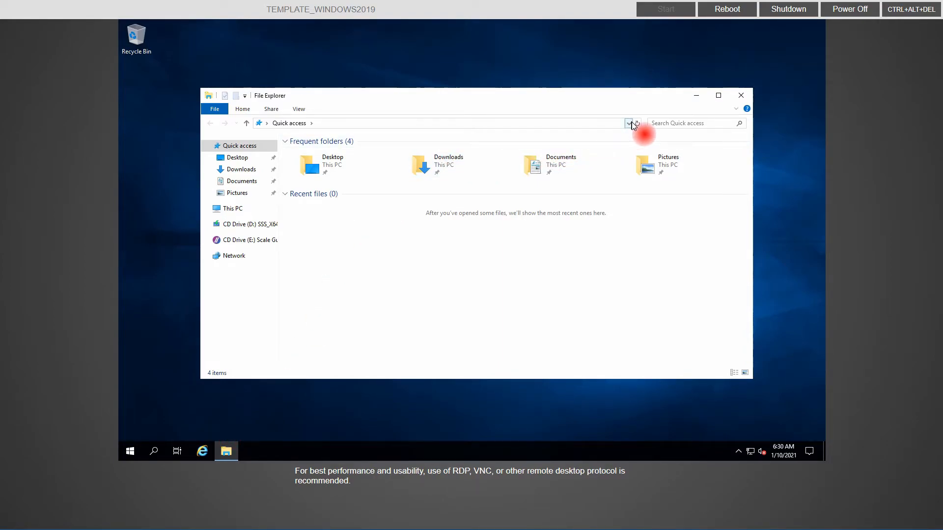
left_click(611, 125)
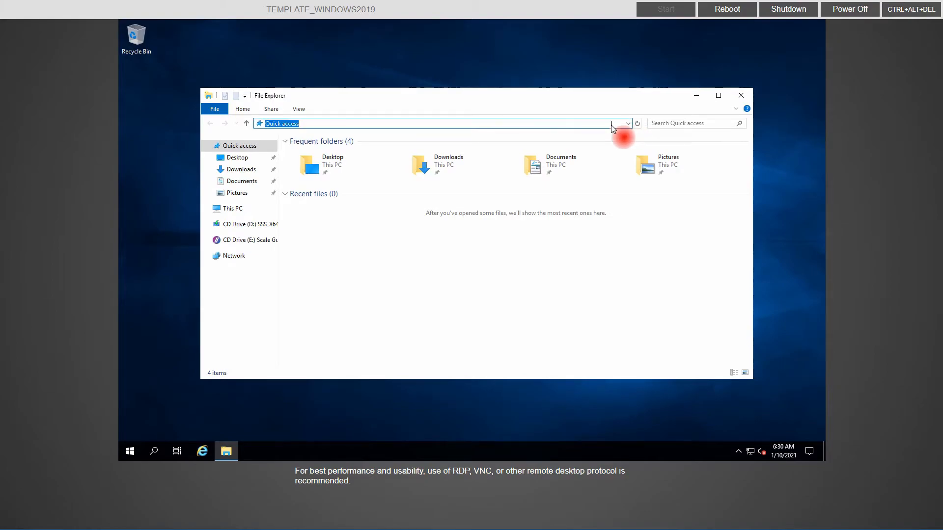
type("\\\\192.168.1.49\\onedrive\\oobe")
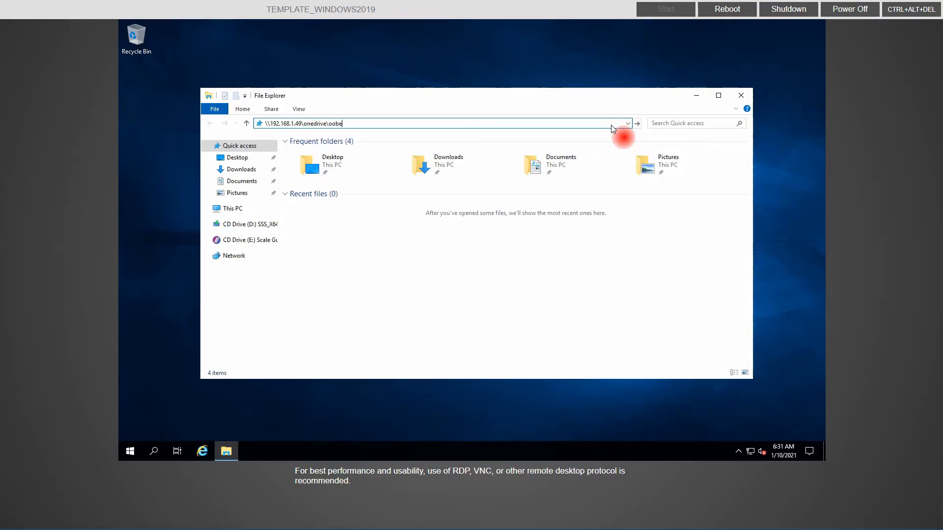
key("Return")
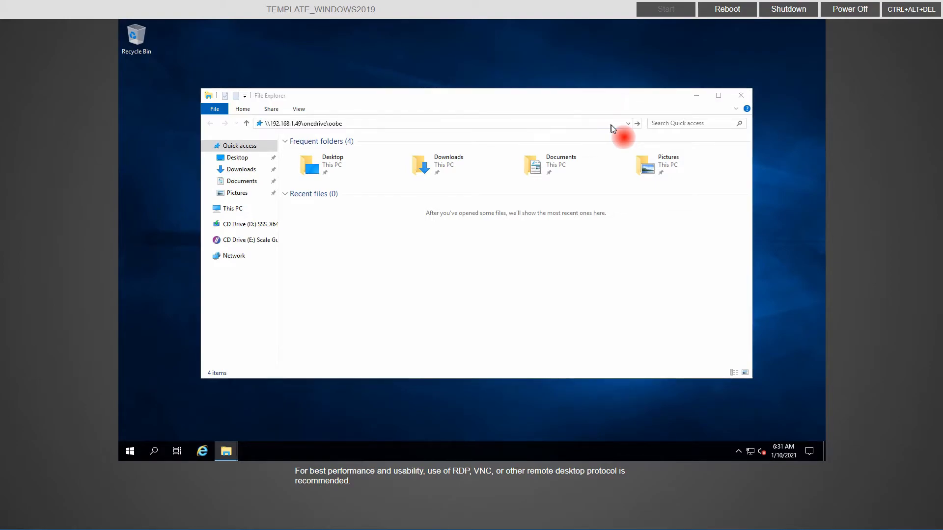
type("sysadmin")
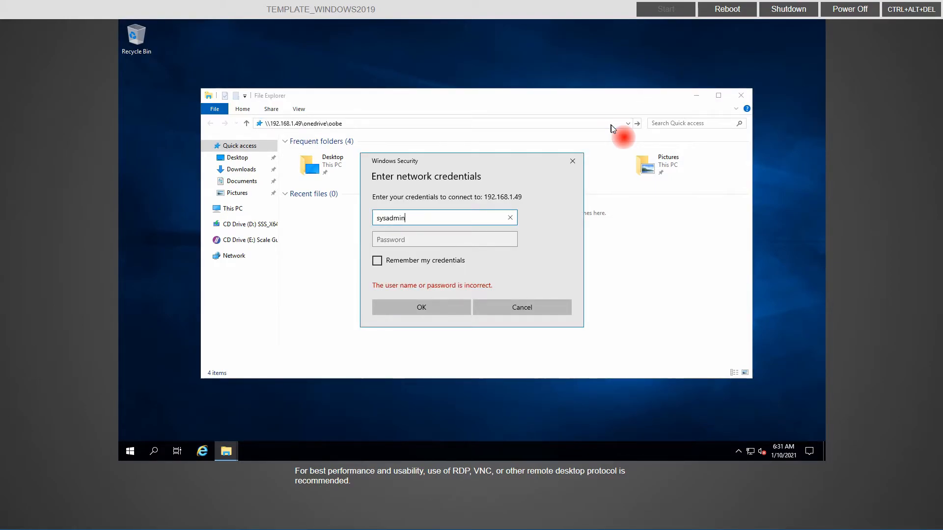
key("Tab")
type("••••••")
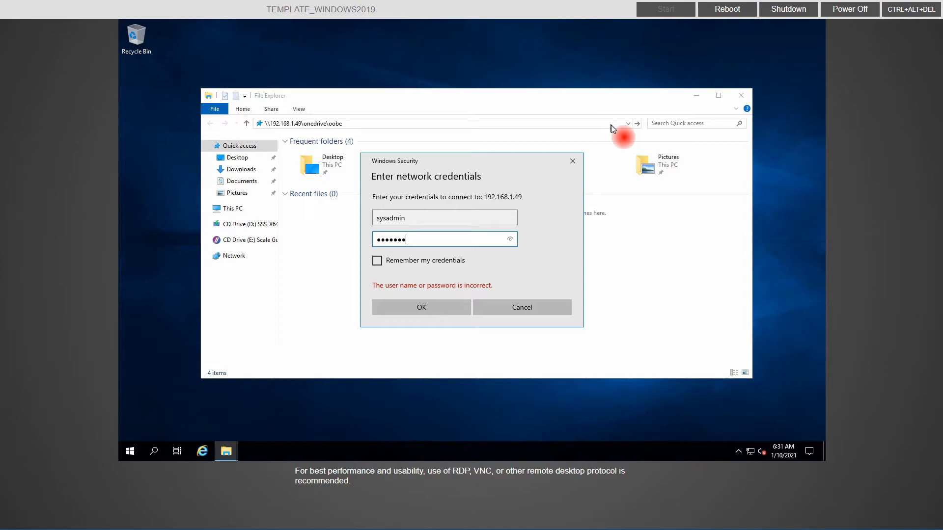
key("BackSpace")
key("BackSpace")
key("BackSpace")
key("BackSpace")
key("BackSpace")
key("BackSpace")
type("••••••••••••••")
key("Return")
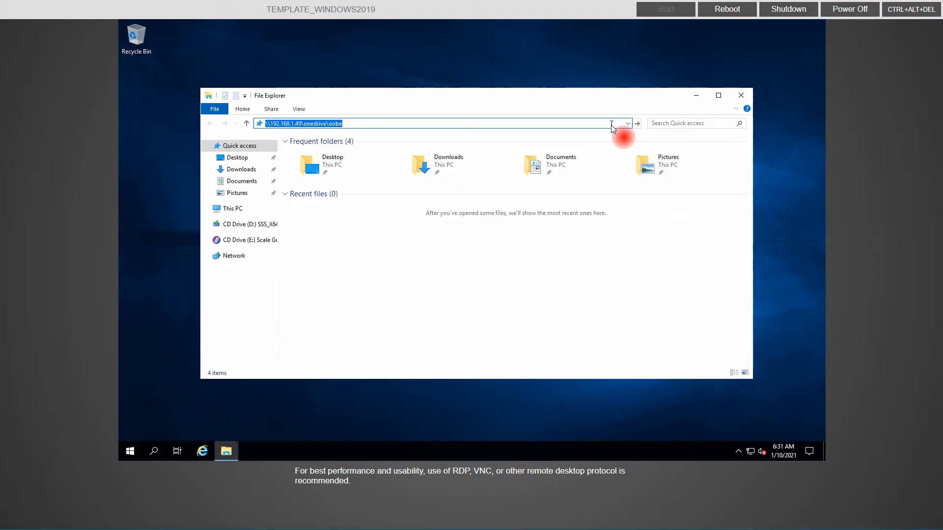
Step: Copy the 7z1900-x64 installer from the share onto the desktop and close the folder
left_click(314, 153)
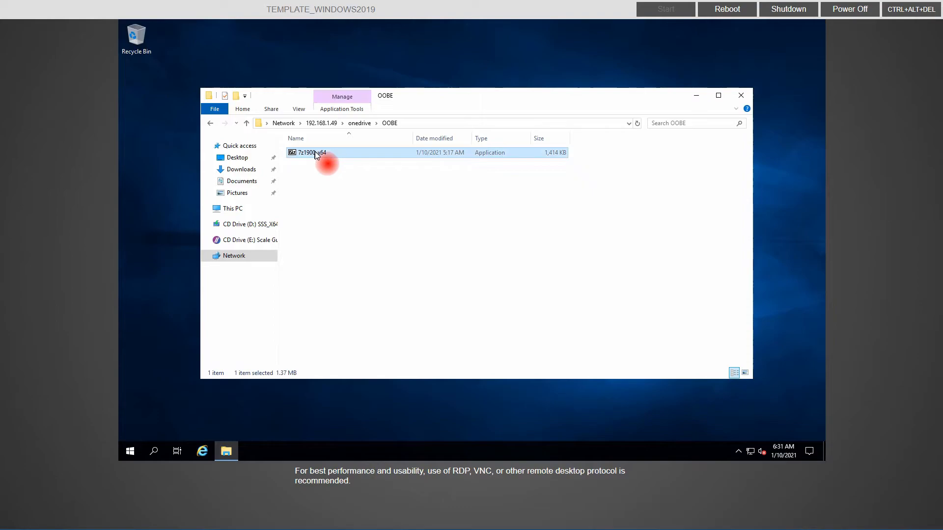
right_click(316, 154)
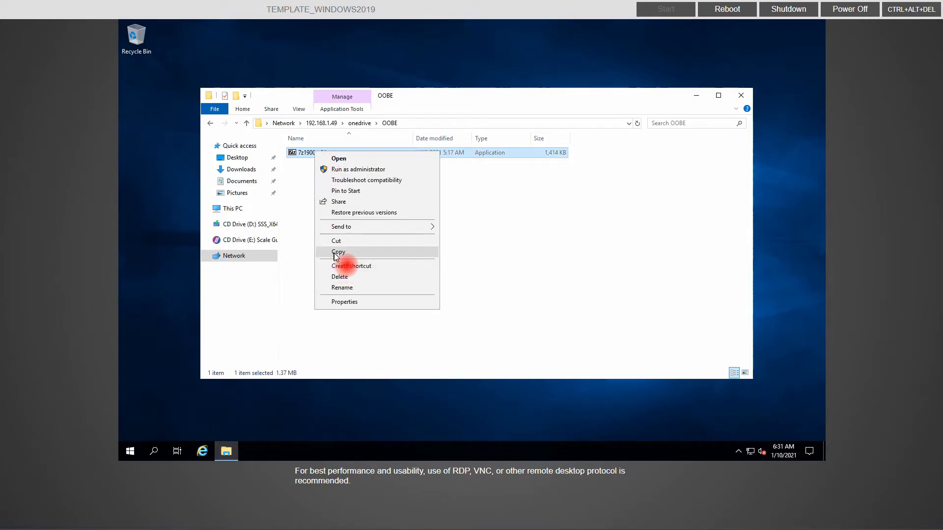
left_click(335, 253)
right_click(299, 414)
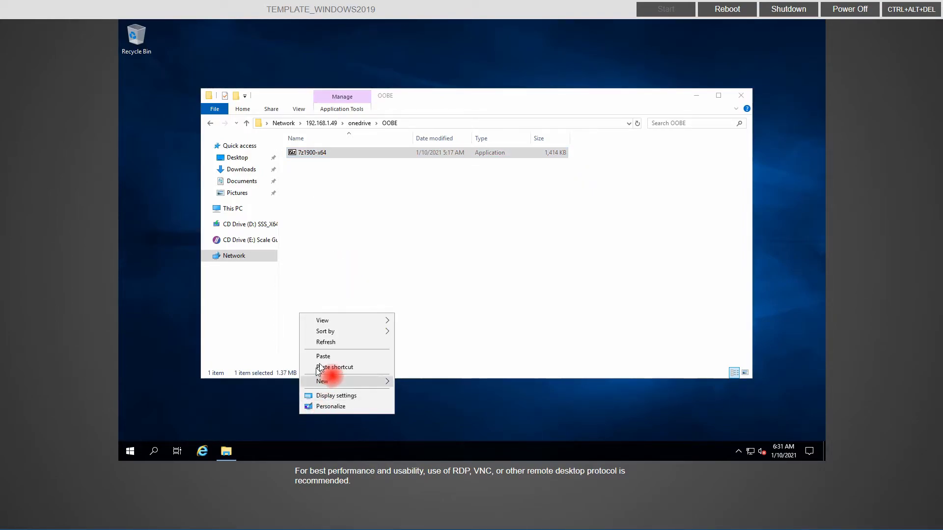
left_click(322, 356)
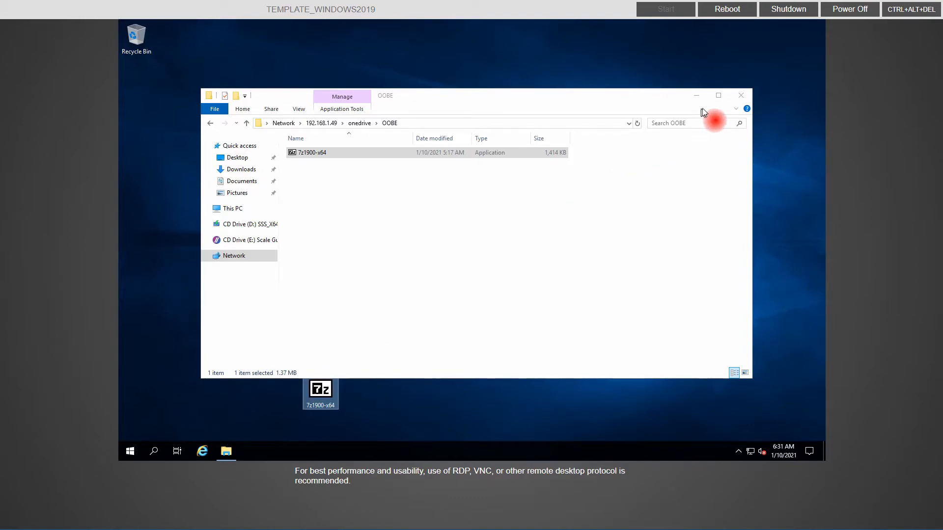
left_click(741, 95)
Step: Unblock the desktop 7z1900-x64 installer in Properties, then run it to install 7-Zip 19.00
right_click(332, 390)
left_click(343, 380)
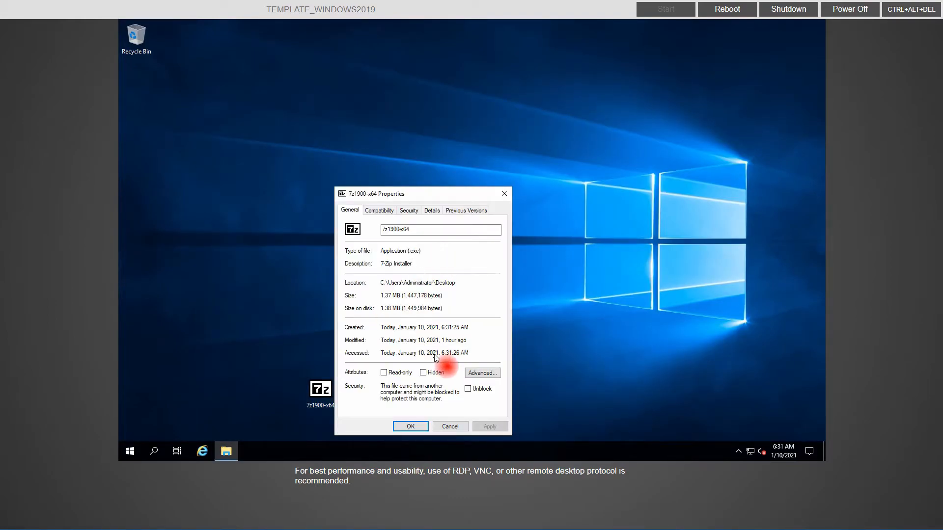
left_click(468, 389)
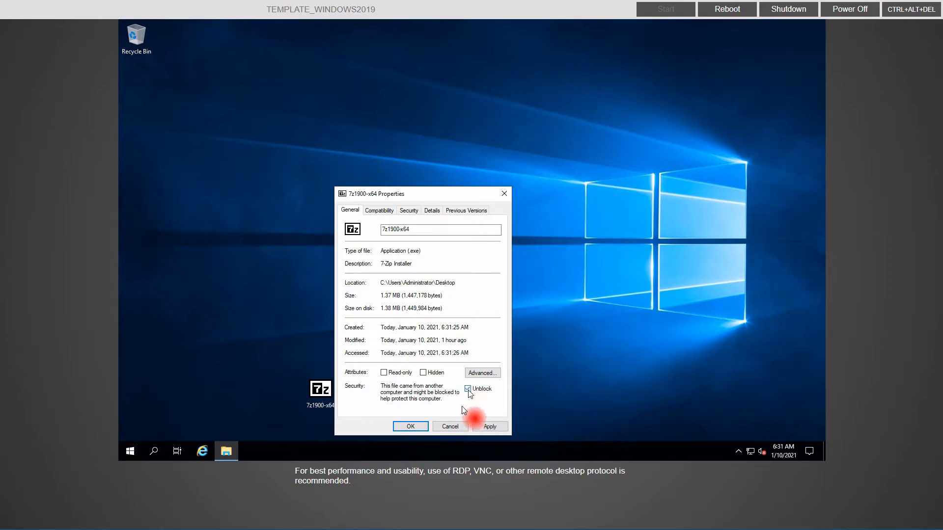
left_click(410, 426)
double_click(322, 390)
left_click(474, 270)
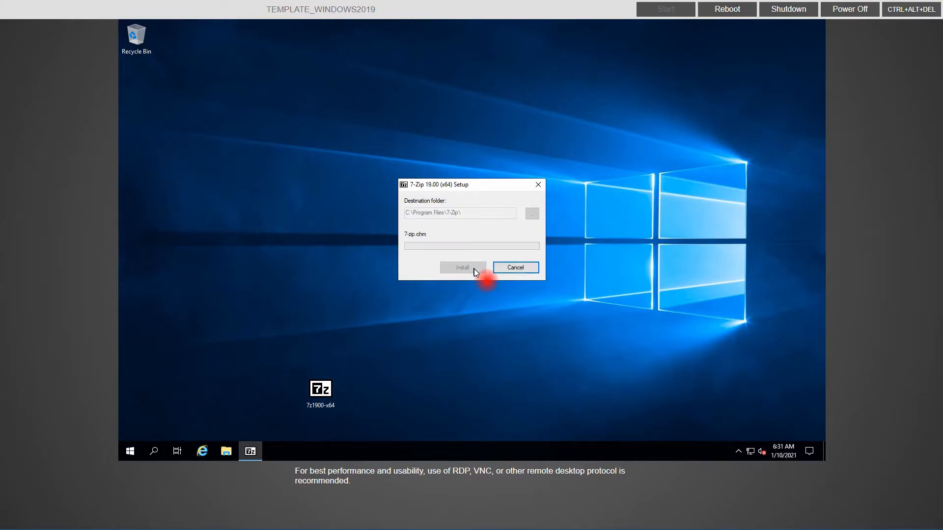
left_click(474, 270)
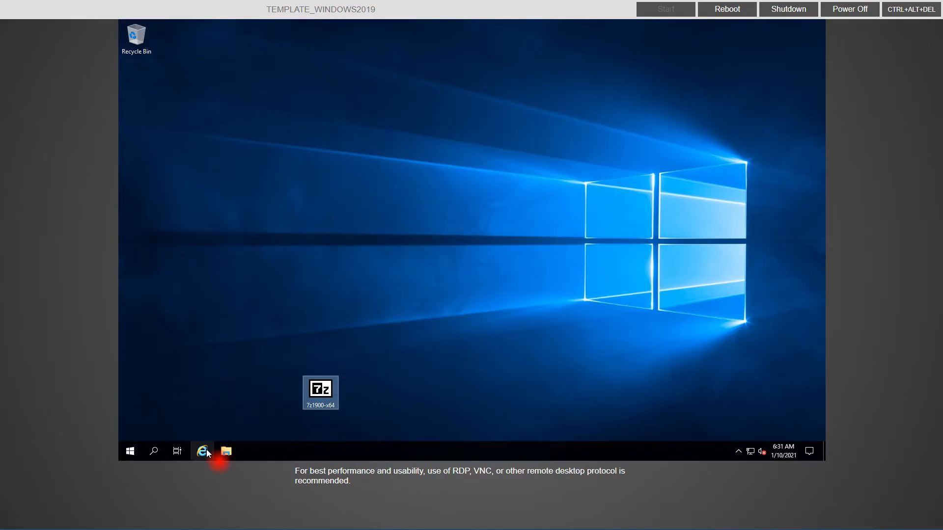
Step: On Server Manager's Local Server page, set IE Enhanced Security Configuration to Off for Administrators and Users
left_click(131, 451)
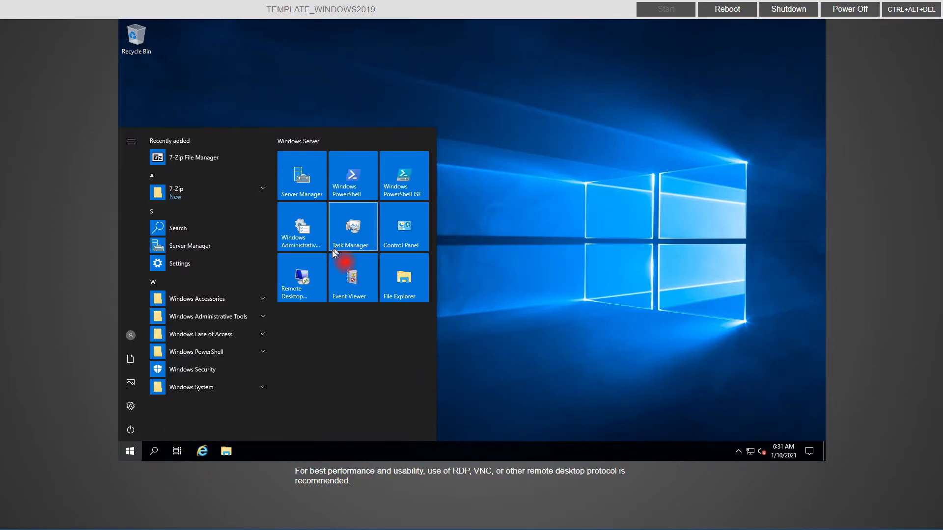
left_click(317, 184)
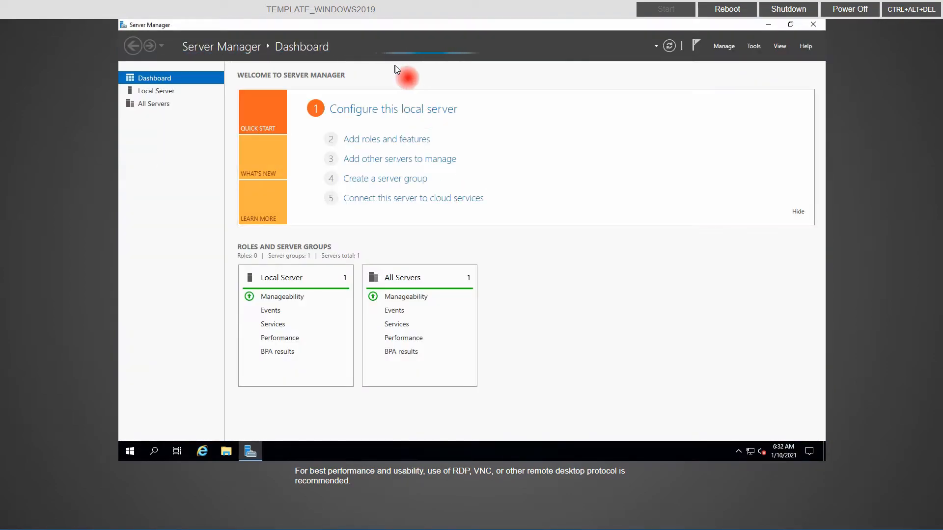
left_click(169, 92)
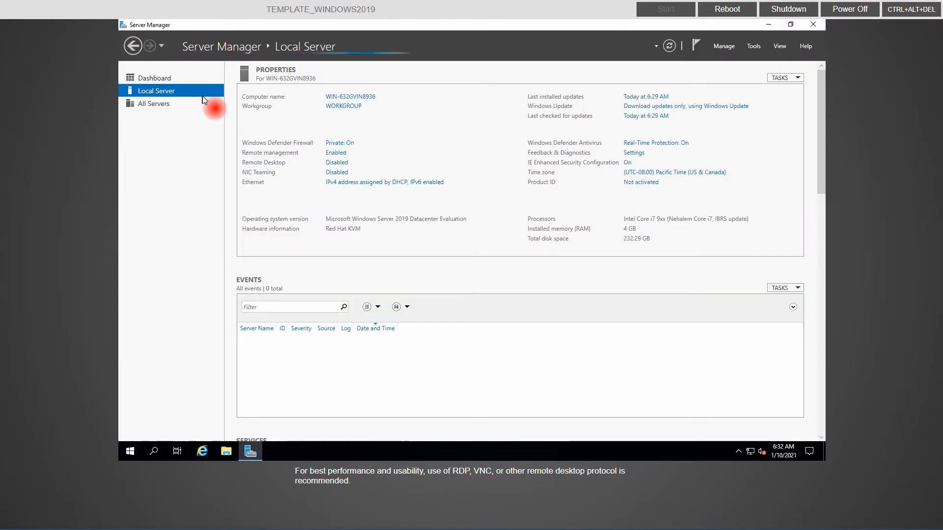
left_click(627, 163)
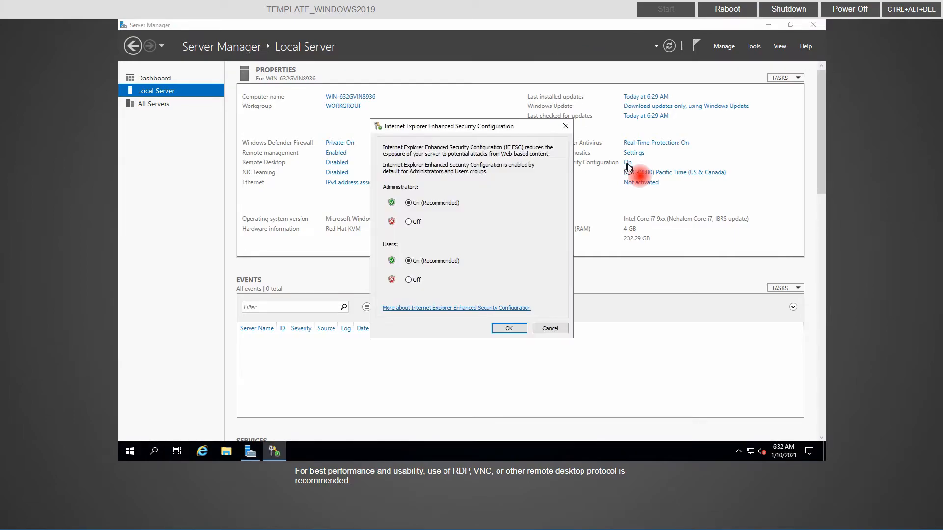
left_click(414, 222)
left_click(408, 280)
left_click(509, 328)
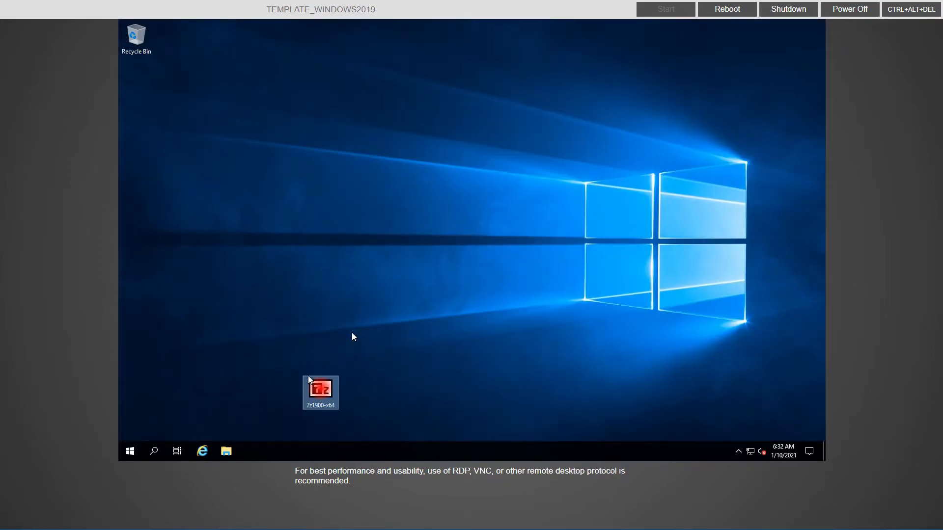
Step: Open Internet Explorer, postpone its setup, and search 'microsoft edge download' to reach the Edge page
left_click(200, 453)
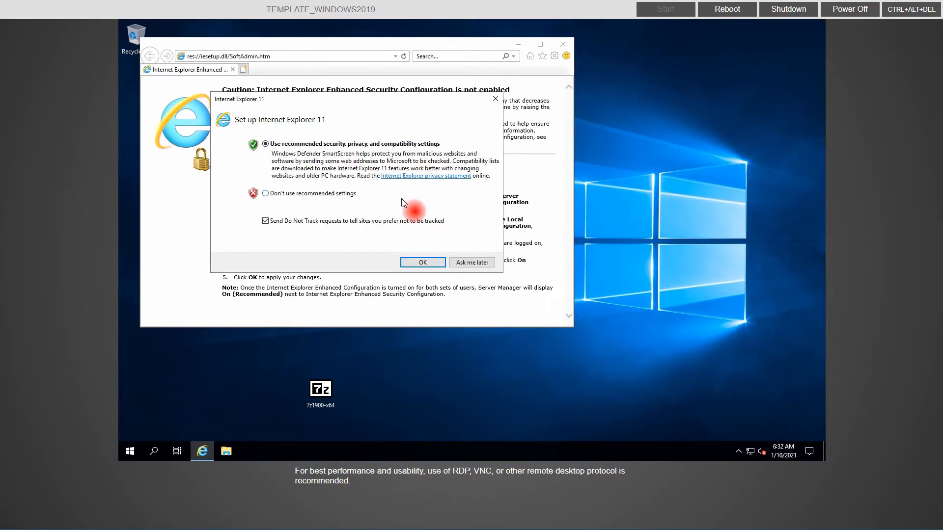
left_click(466, 262)
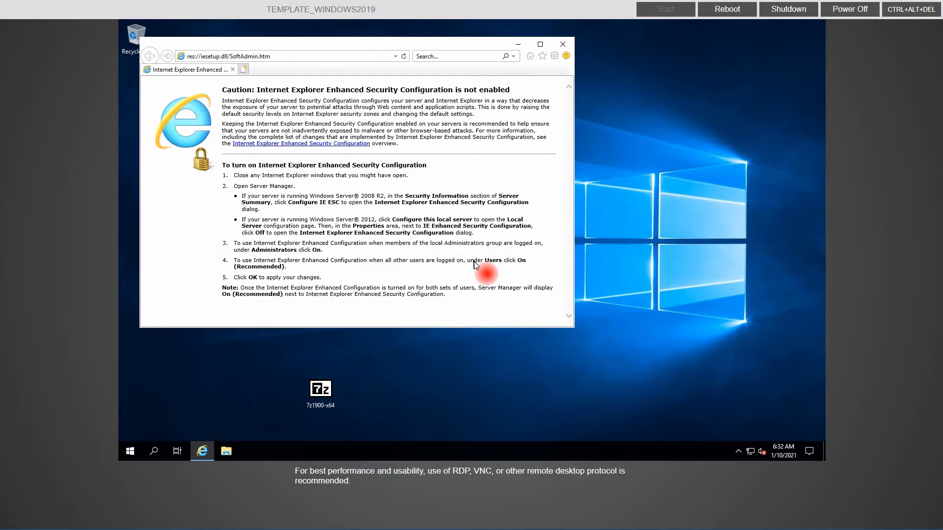
left_click(344, 55)
type("microsoft edge download")
key("Return")
left_click(298, 222)
left_click(319, 223)
Step: Download and run the Edge installer, then finish first-run setup without signing in
left_click(480, 253)
left_click(225, 305)
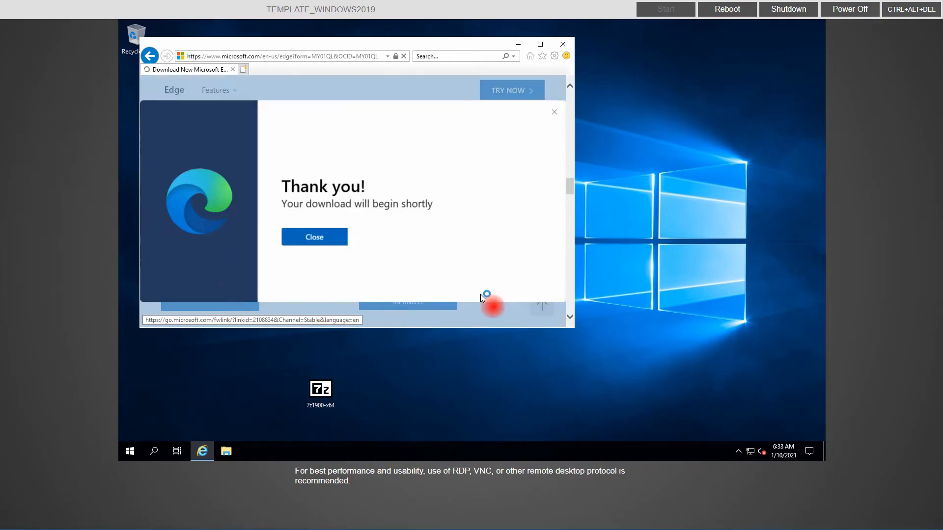
left_click(424, 315)
left_click(562, 44)
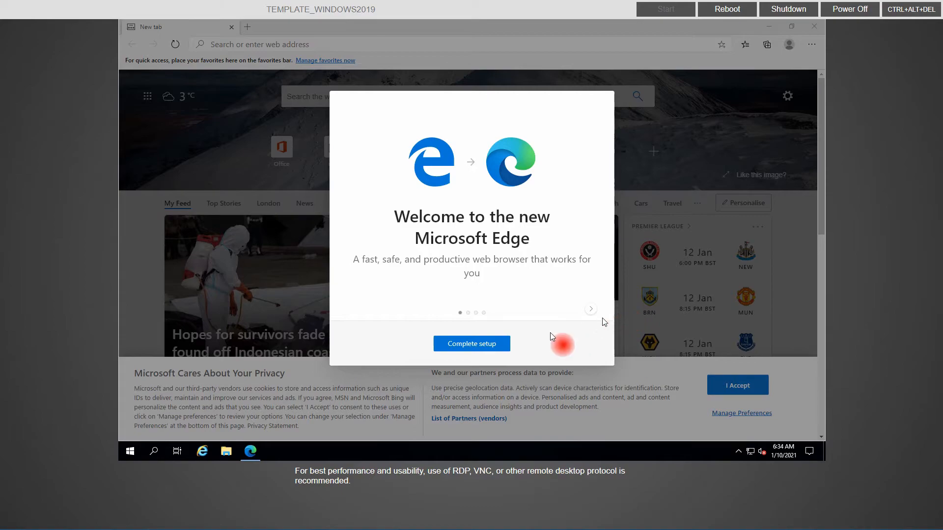
left_click(501, 344)
left_click(568, 351)
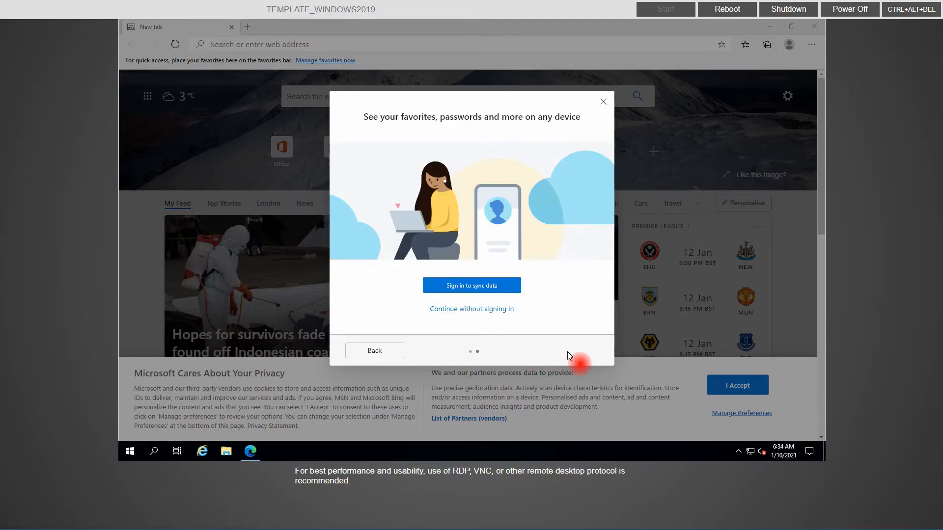
left_click(456, 310)
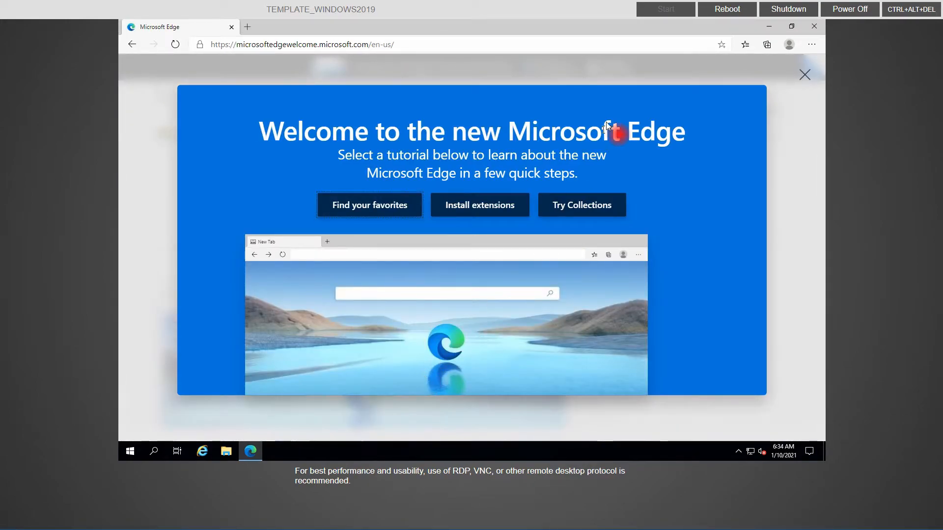
Step: Pin Microsoft Edge to the taskbar and close the Edge window
left_click(250, 453)
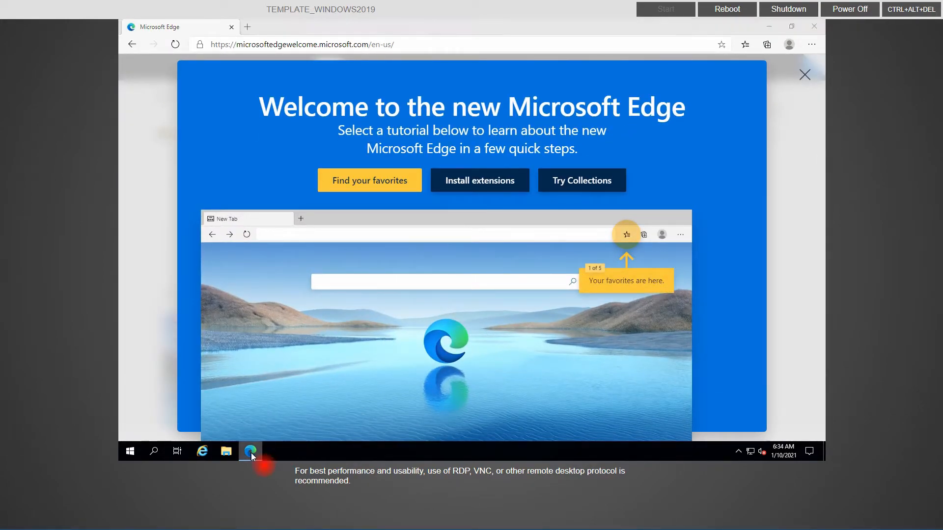
right_click(252, 453)
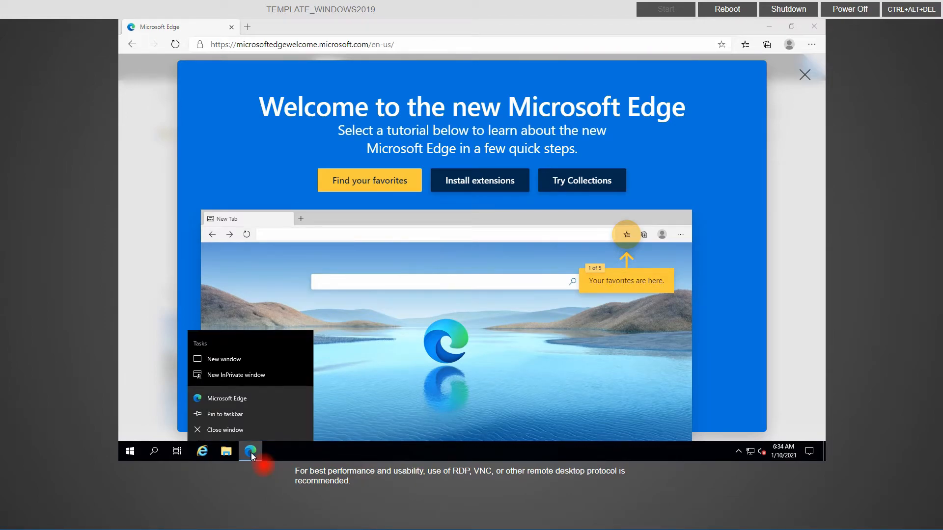
left_click(239, 415)
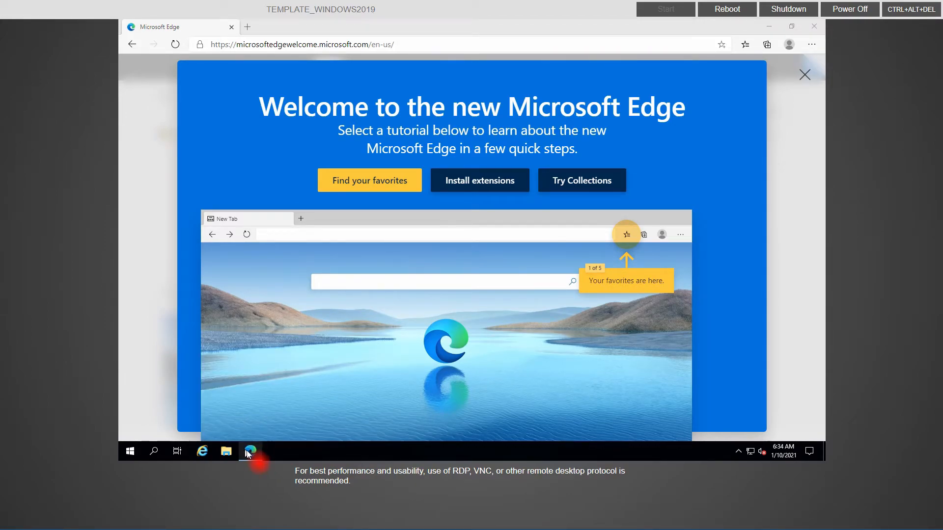
mouse_move(250, 455)
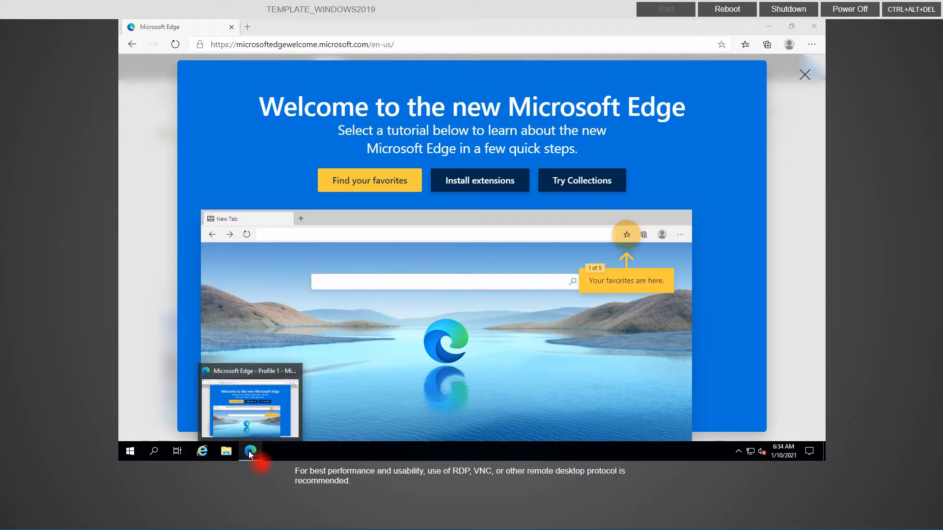
left_click(815, 27)
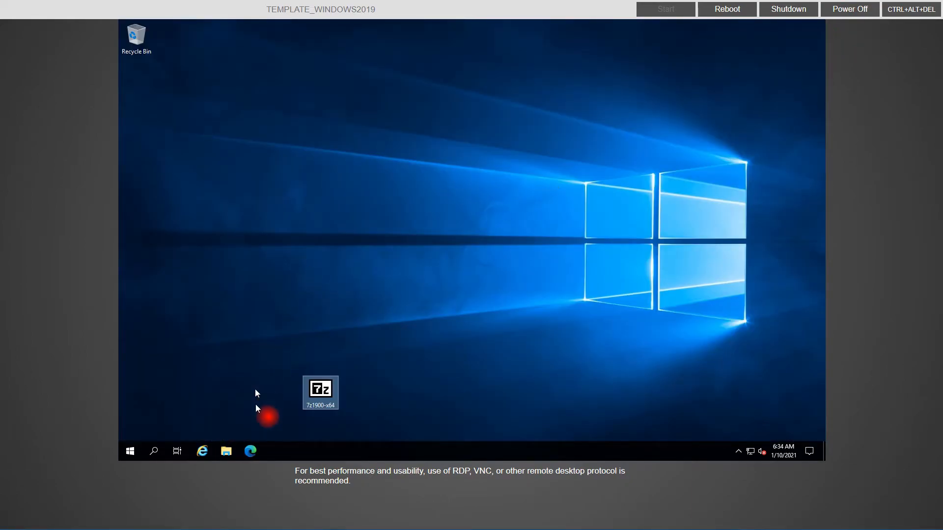
Step: Place a Microsoft Edge shortcut on the desktop and move the 7z1900-x64 installer to the Recycle Bin
left_click(127, 452)
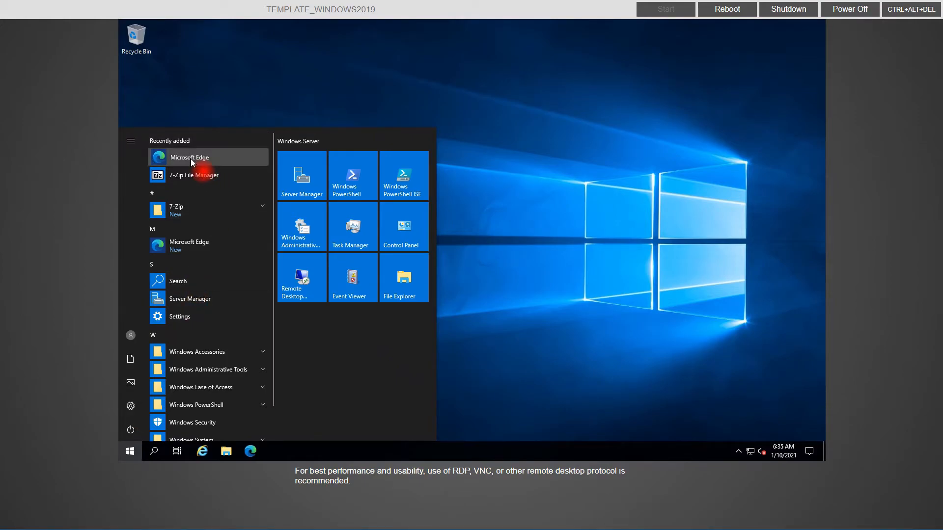
left_click_drag(156, 147, 145, 100)
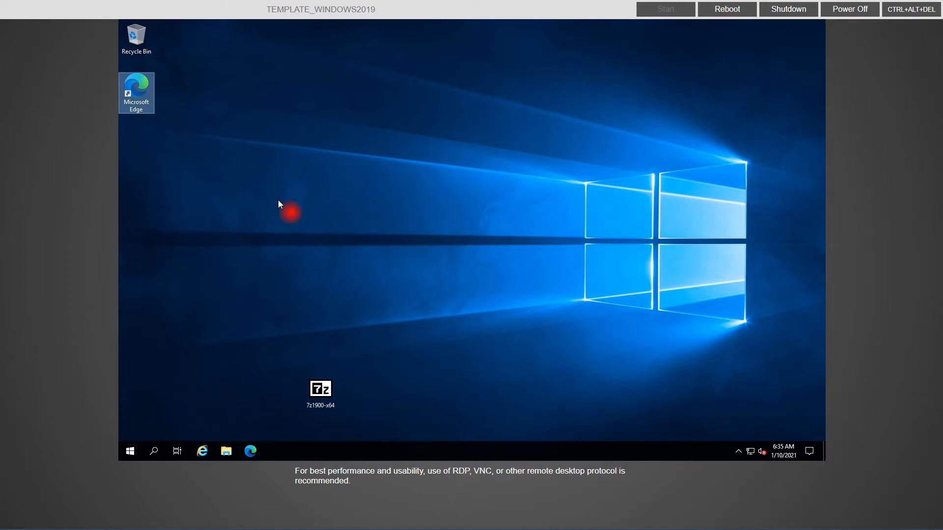
left_click(314, 387)
left_click_drag(313, 386, 140, 37)
Step: Empty the Recycle Bin and unpin Internet Explorer from the taskbar
right_click(140, 37)
left_click(158, 56)
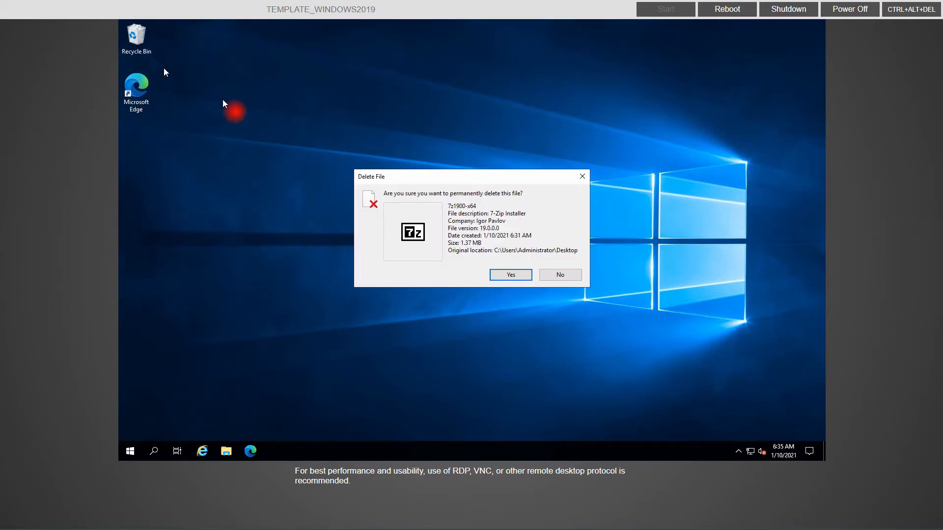
left_click(503, 280)
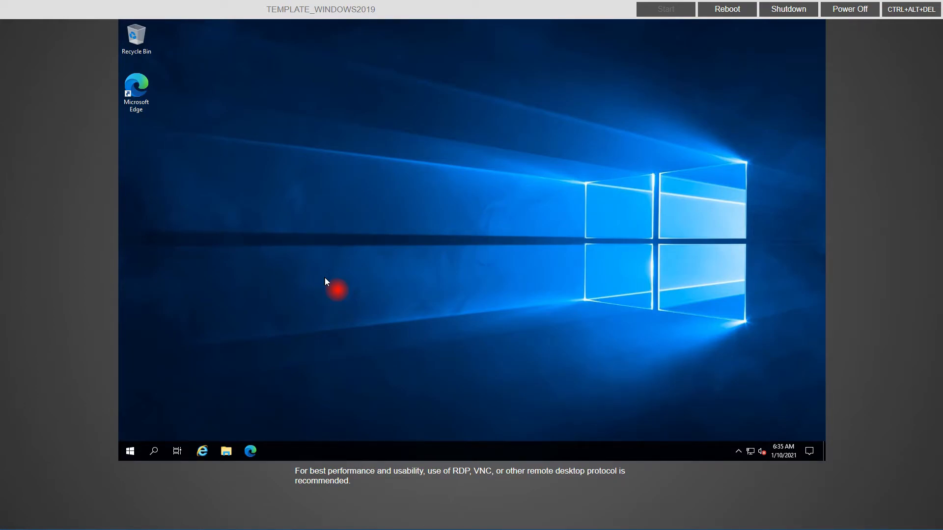
right_click(202, 452)
left_click(181, 431)
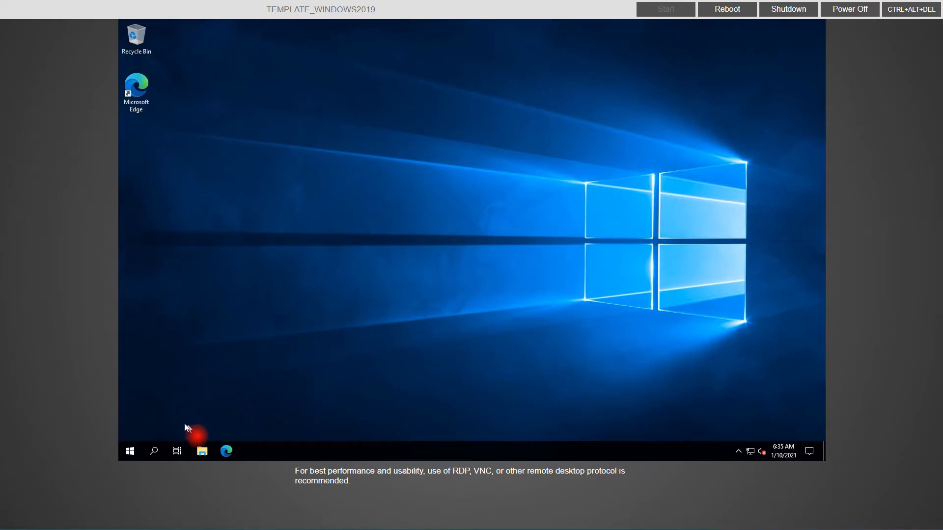
Step: Restart Windows from the Start menu's power options, confirming with Continue
left_click(130, 452)
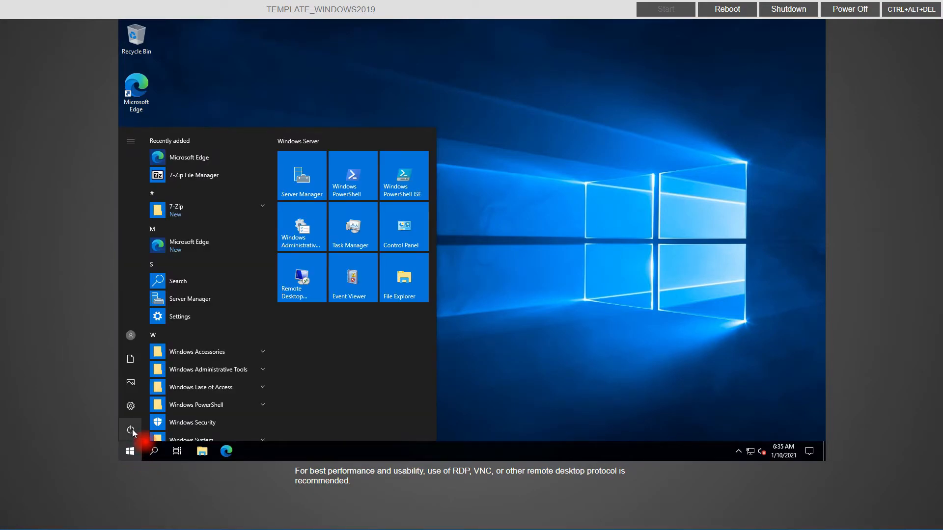
left_click(131, 430)
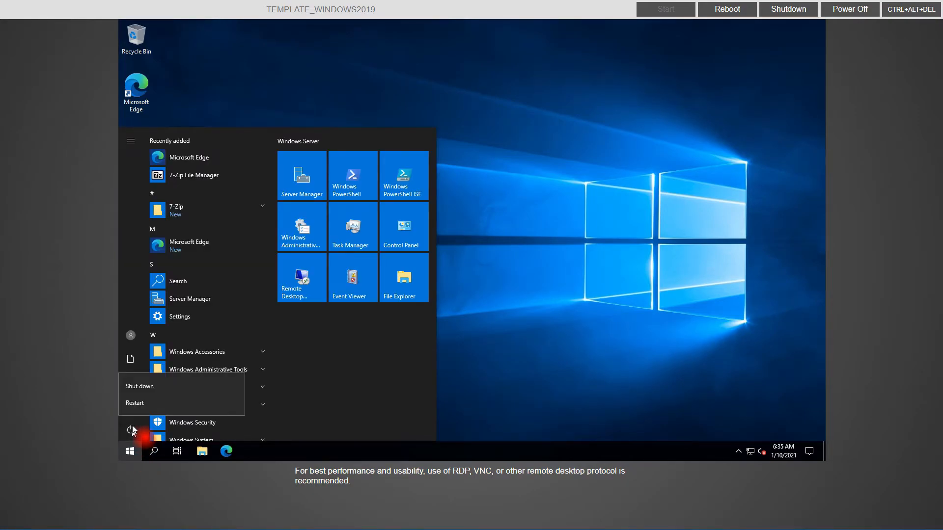
left_click(135, 403)
left_click(263, 402)
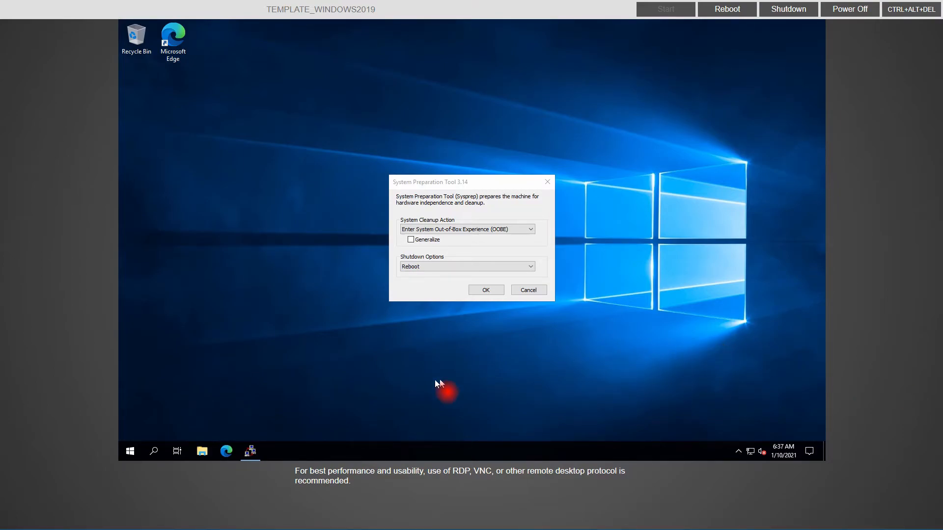
Step: Shut Windows down from the Start menu's power options, confirming with Continue
left_click(131, 457)
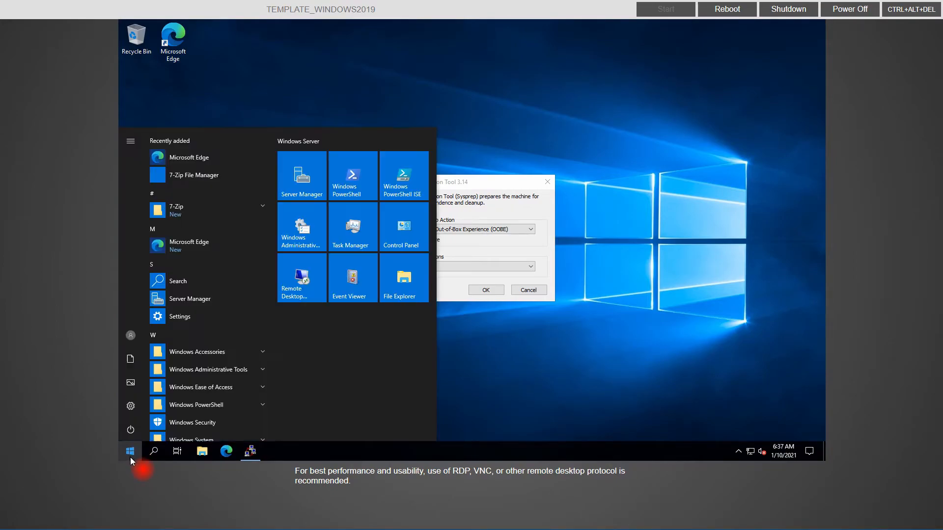
left_click(131, 430)
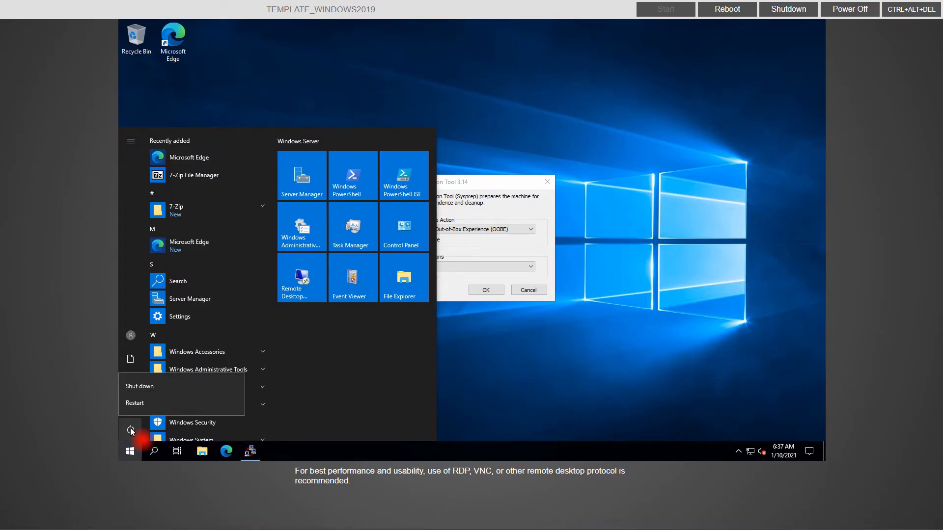
left_click(138, 387)
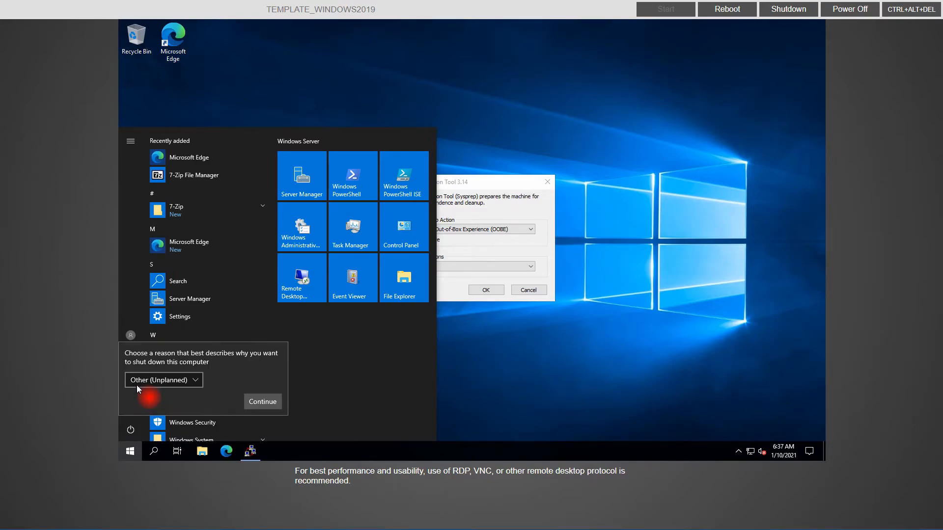
left_click(257, 403)
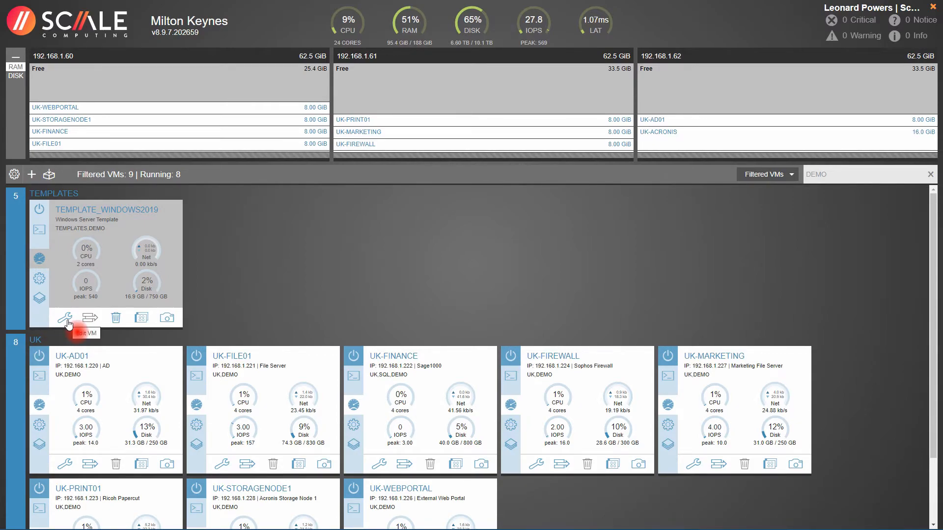
Step: Change TEMPLATE_WINDOWS2019's description to 'MASTER Template - DO NOT CLONE' and save it
left_click(65, 319)
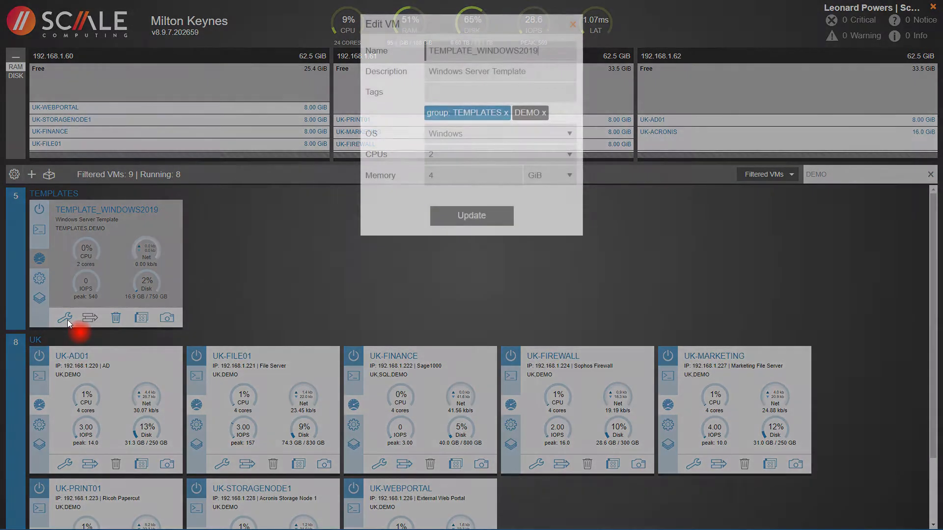
left_click_drag(528, 72, 422, 72)
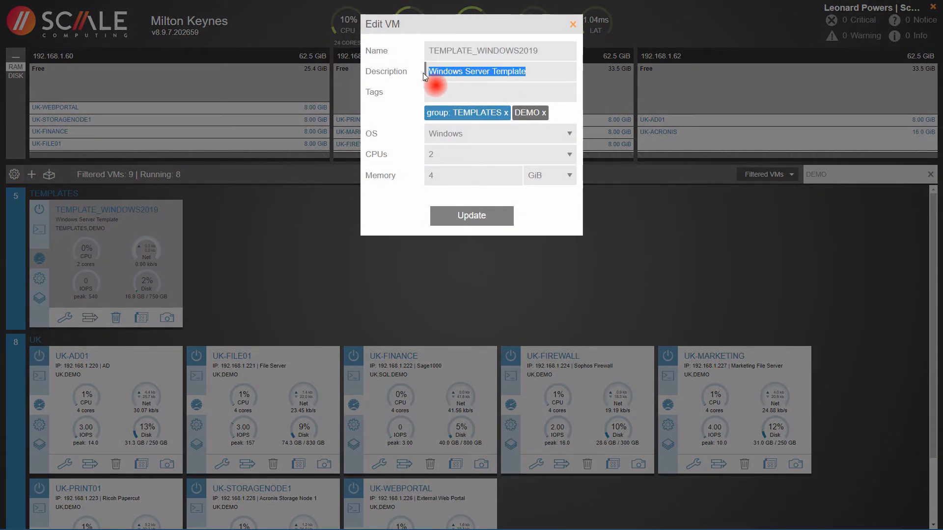
type("MASTER")
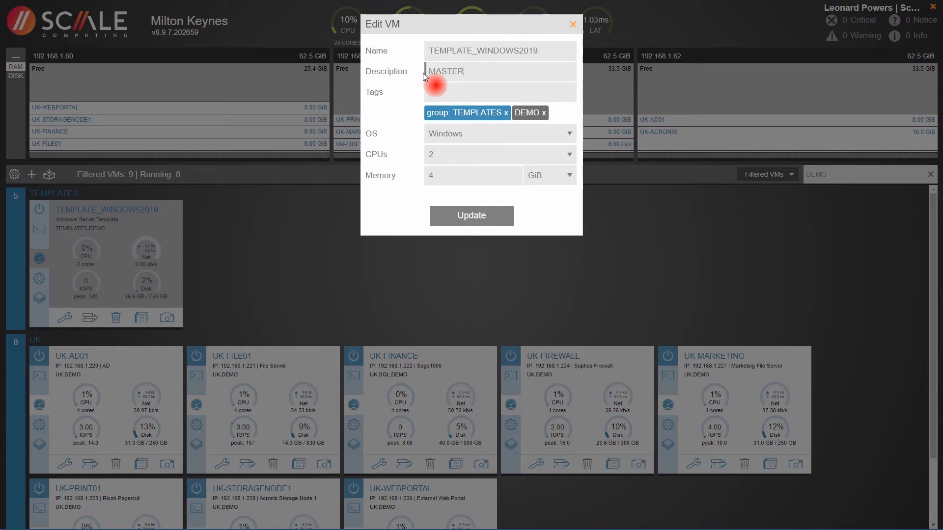
type(" Template - DO NOT CLONE")
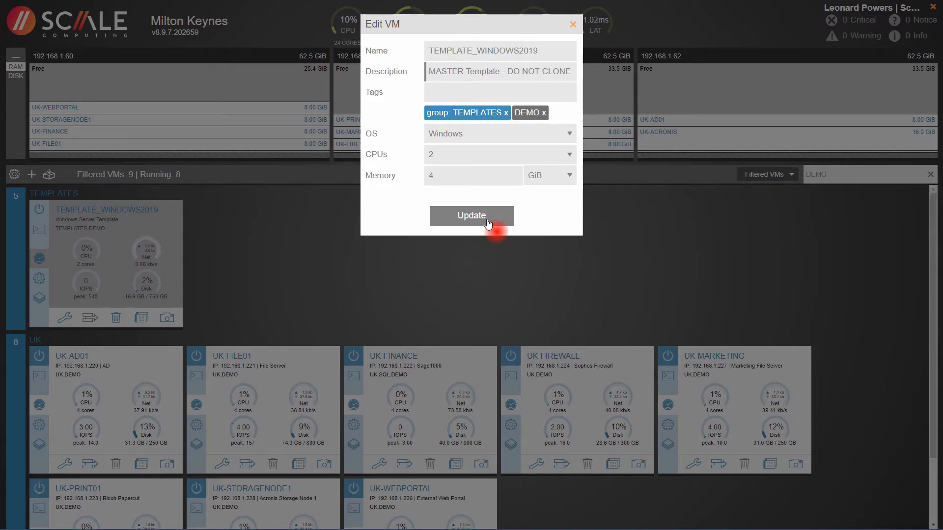
left_click(487, 224)
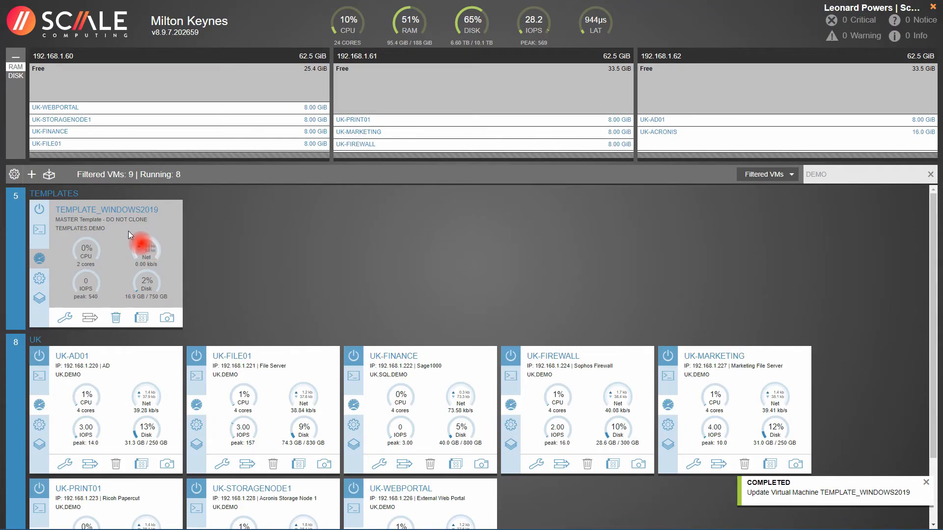
left_click(142, 320)
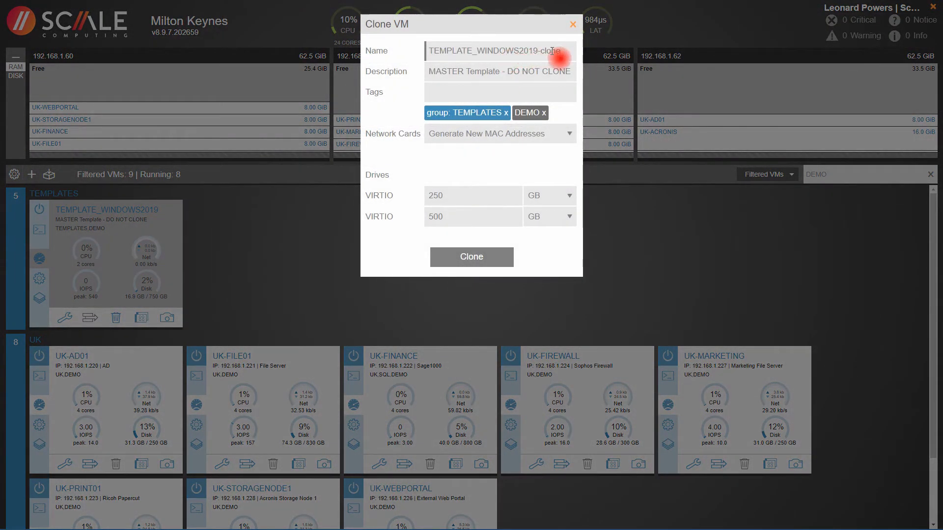
Step: Name the clone 'SYSPREP_Windows2019v1', describe it as 'Standard Windows 2019 Image', and create it
left_click_drag(564, 51, 412, 54)
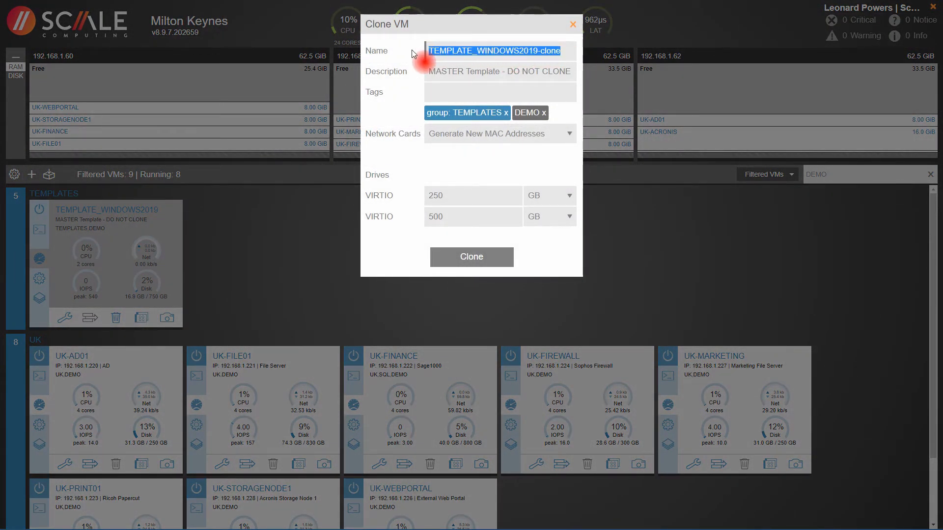
type("SYSPR")
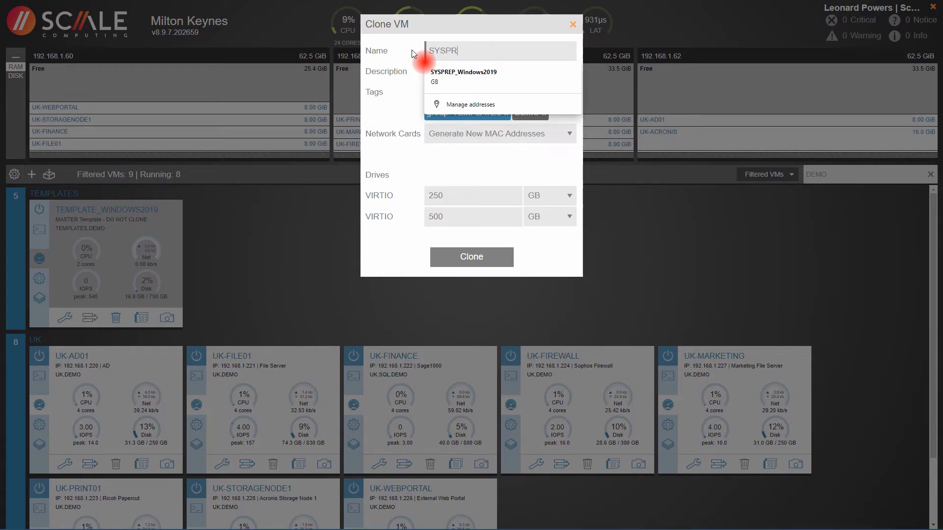
type("EP_Windows2019")
key("Tab")
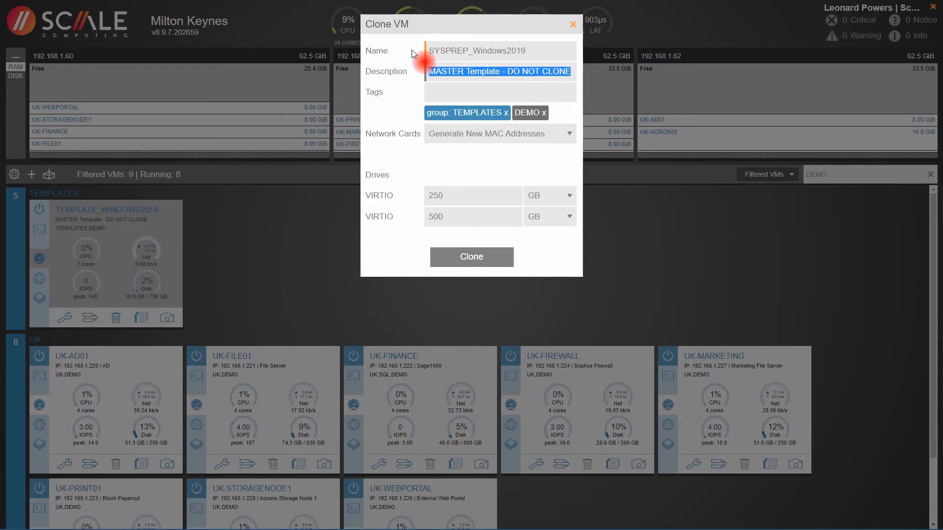
type("St")
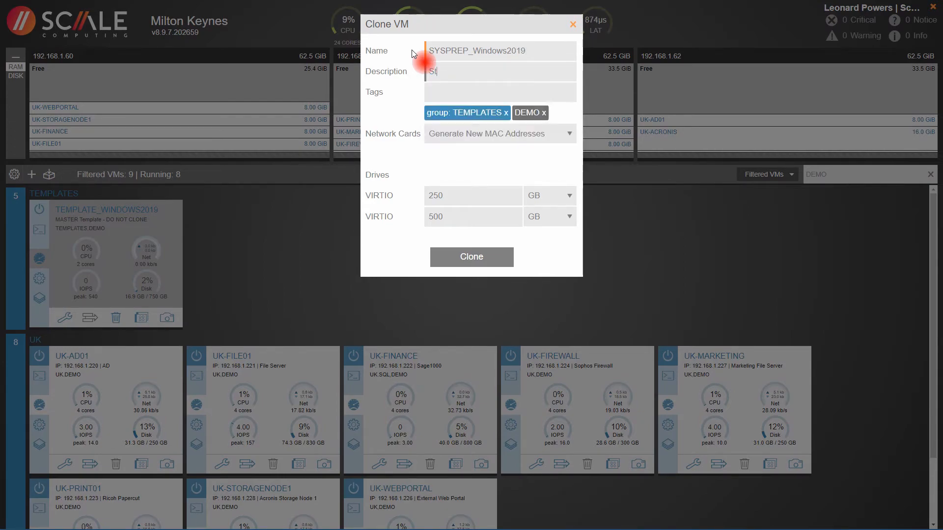
type("andard Windows 2019 Image")
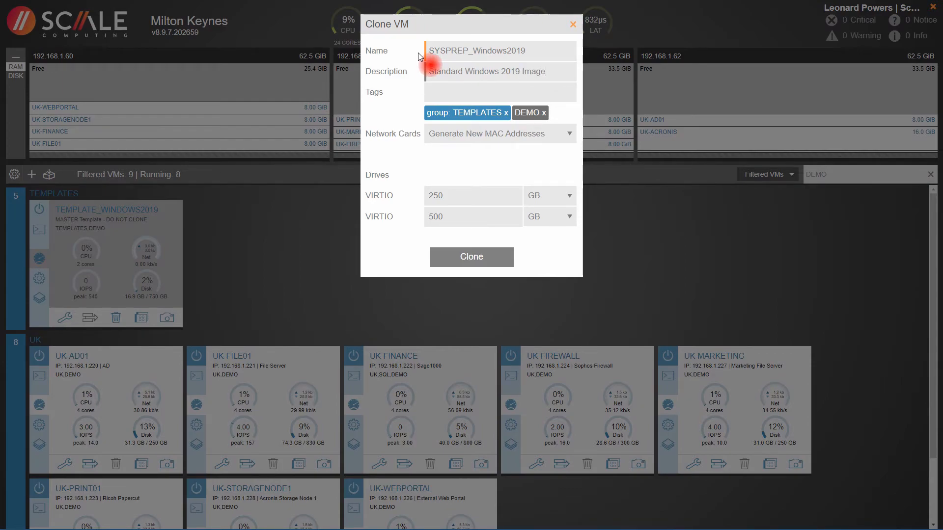
left_click(538, 52)
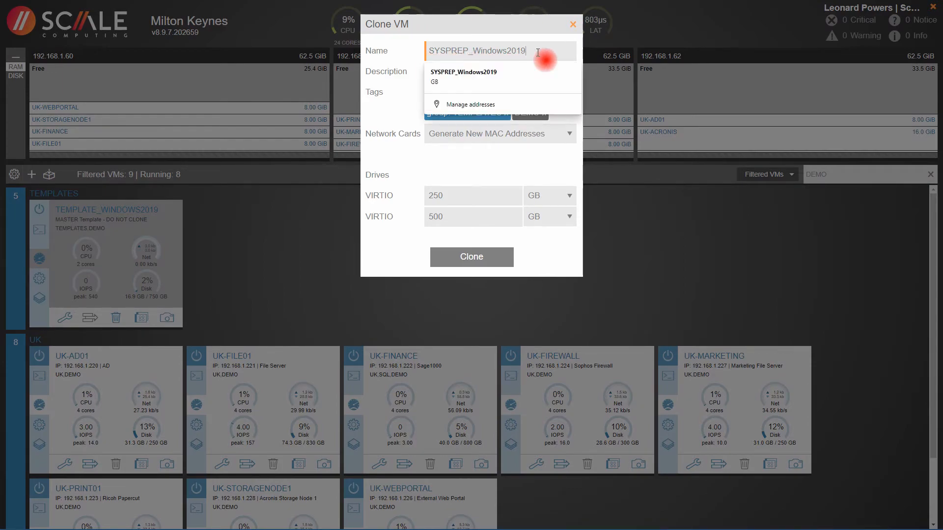
type("v1")
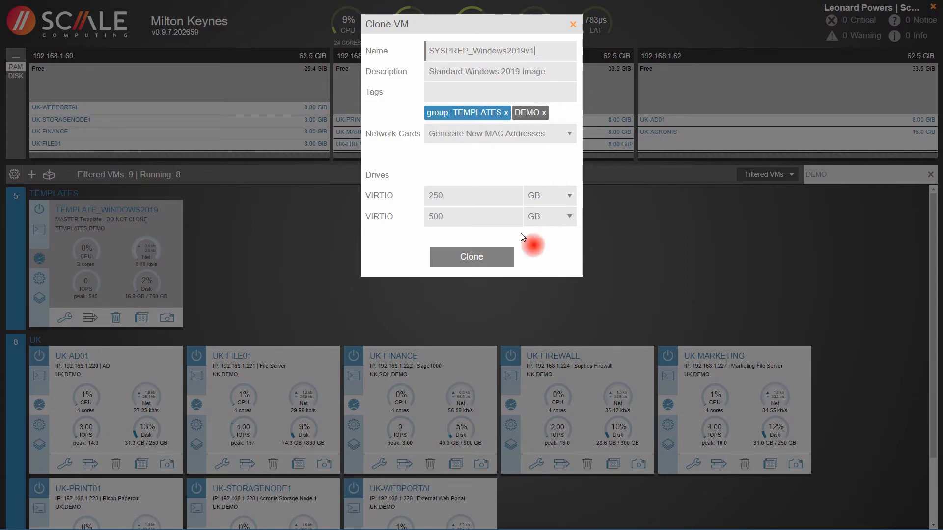
left_click(471, 257)
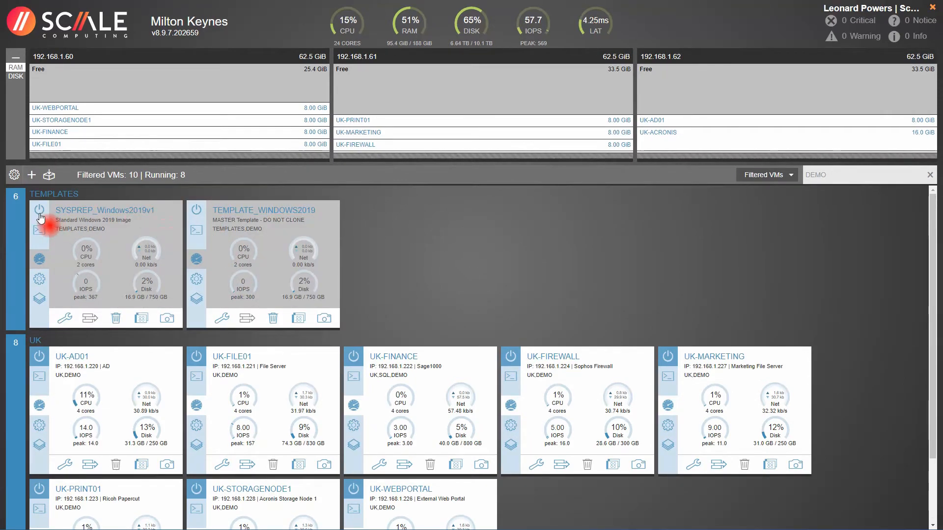
Step: Power on SYSPREP_Windows2019v1 and open its console
left_click(40, 210)
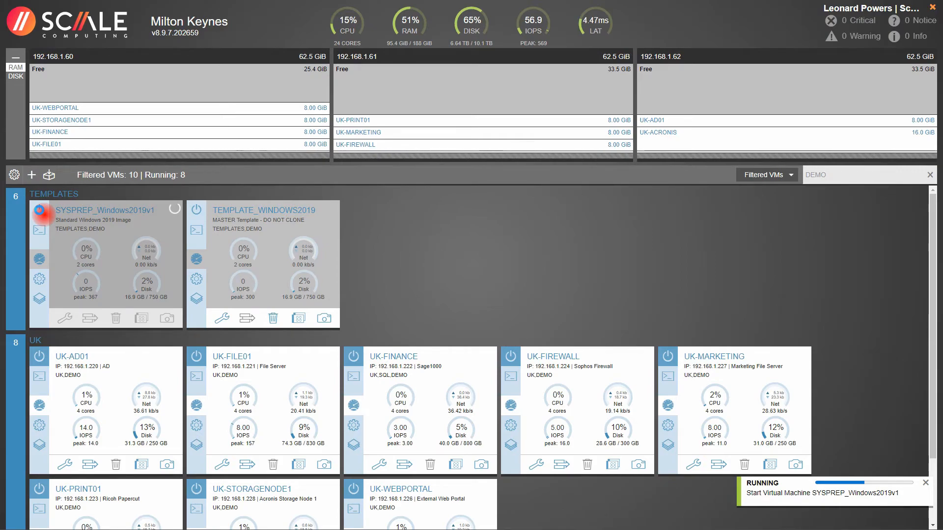
left_click(39, 229)
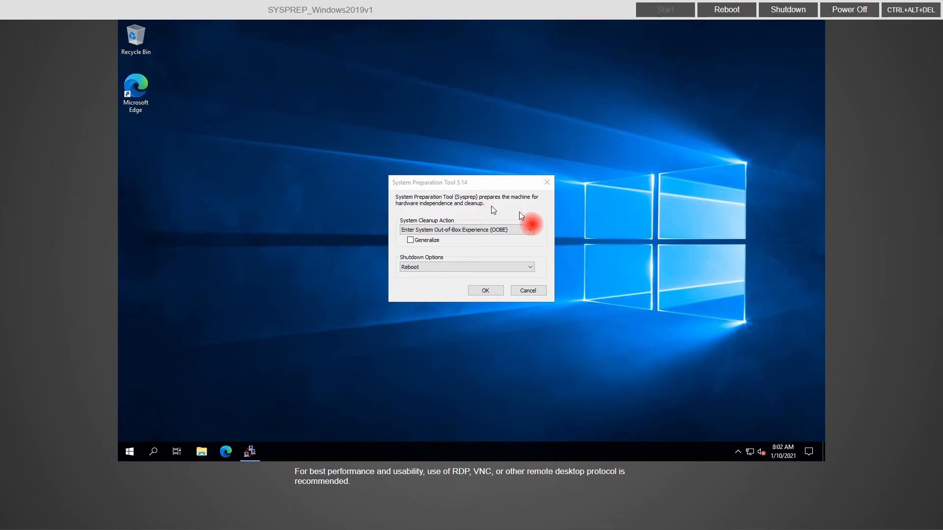
Step: Run Sysprep with Out-of-Box Experience, Generalize ticked, and Shutdown as the shutdown option
left_click(527, 231)
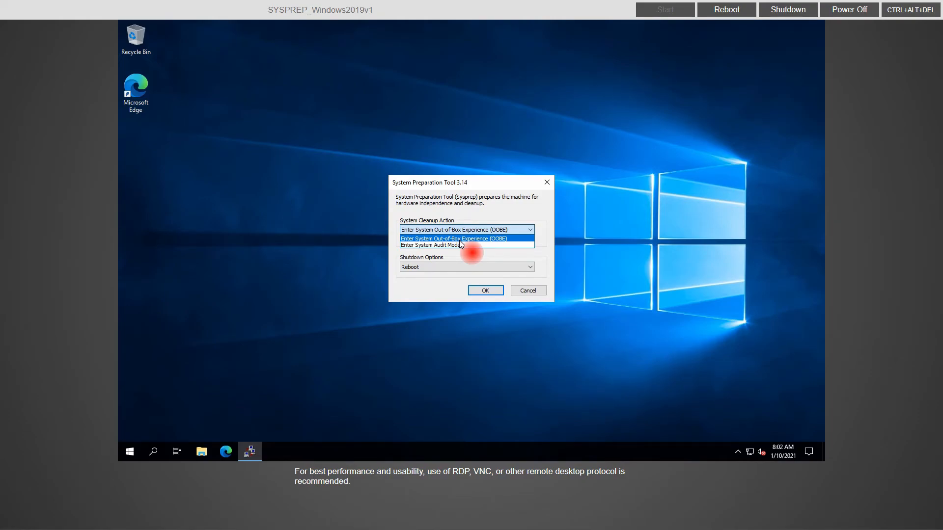
left_click(505, 239)
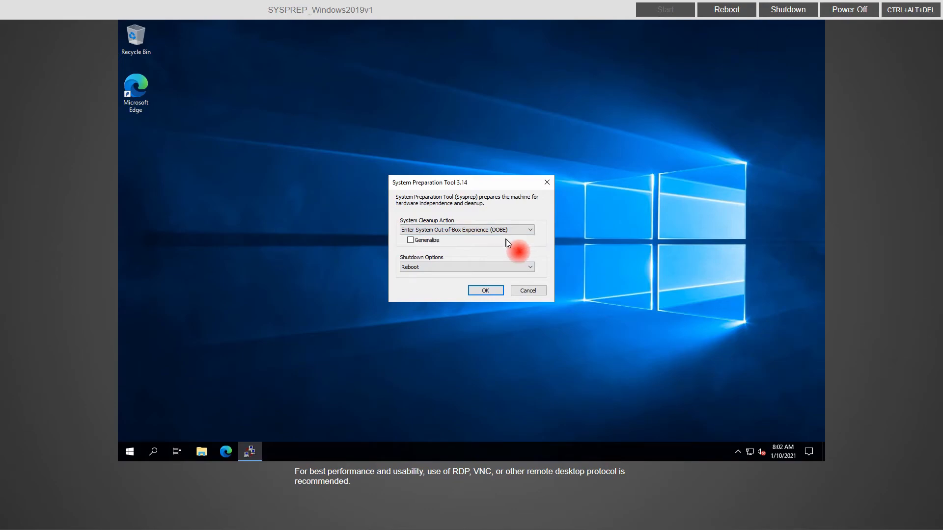
left_click(411, 240)
left_click(438, 266)
left_click(435, 290)
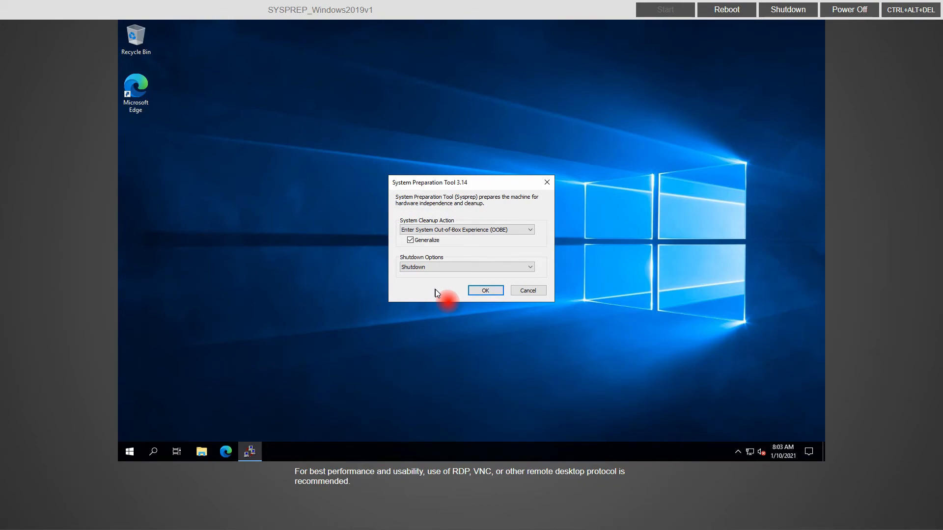
left_click(492, 293)
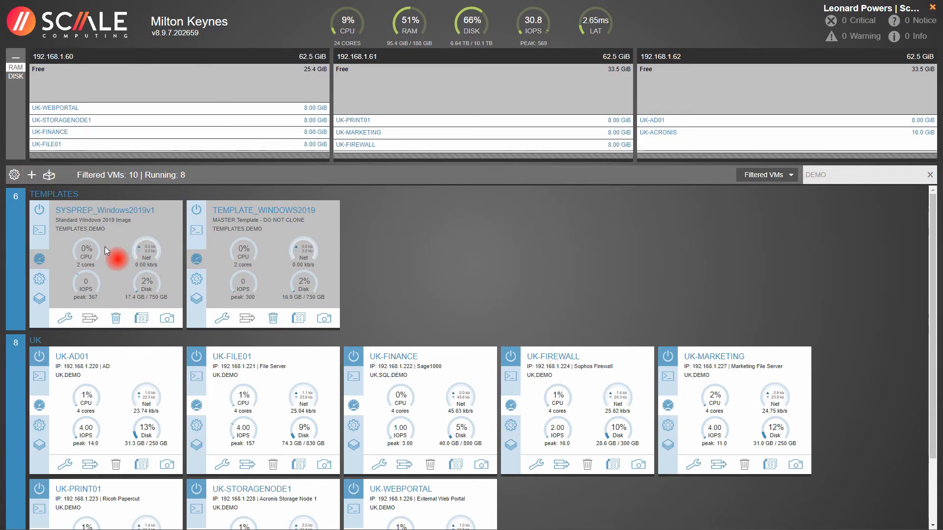
Step: Clone SYSPREP_Windows2019v1 with name UK-FILE02 and description 'File Server 2'
left_click(141, 320)
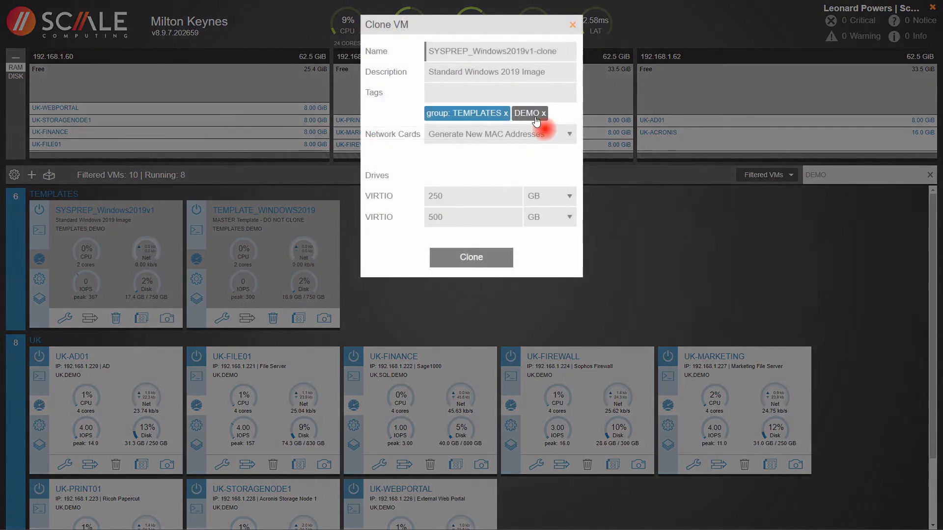
triple_click(524, 55)
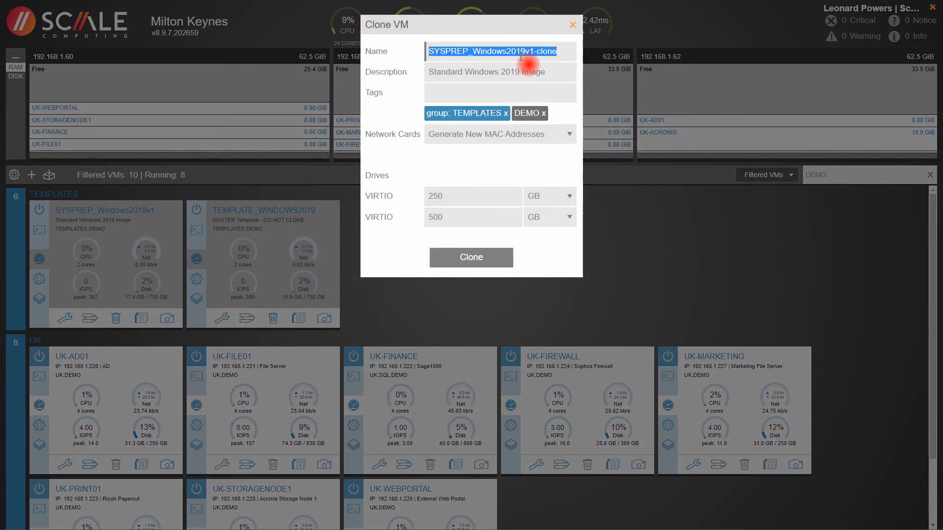
type("UK-")
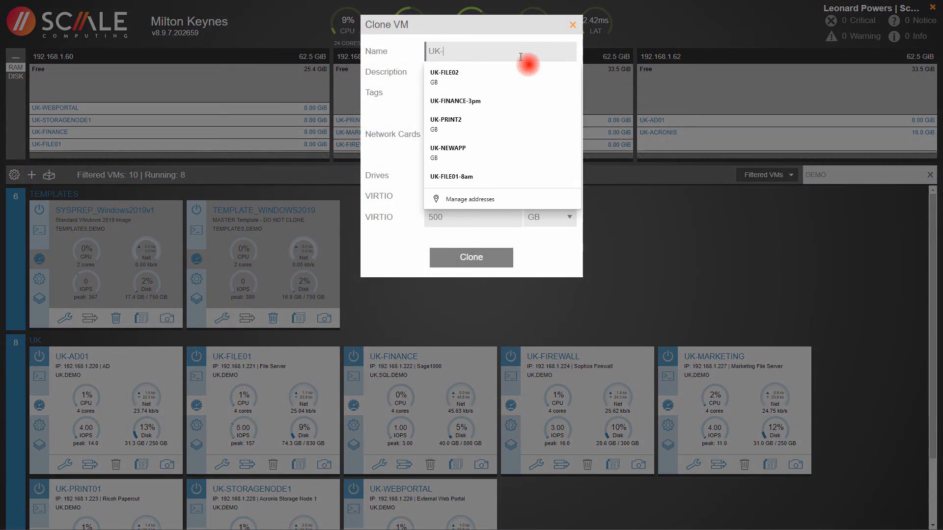
type("FILE02")
key("Tab")
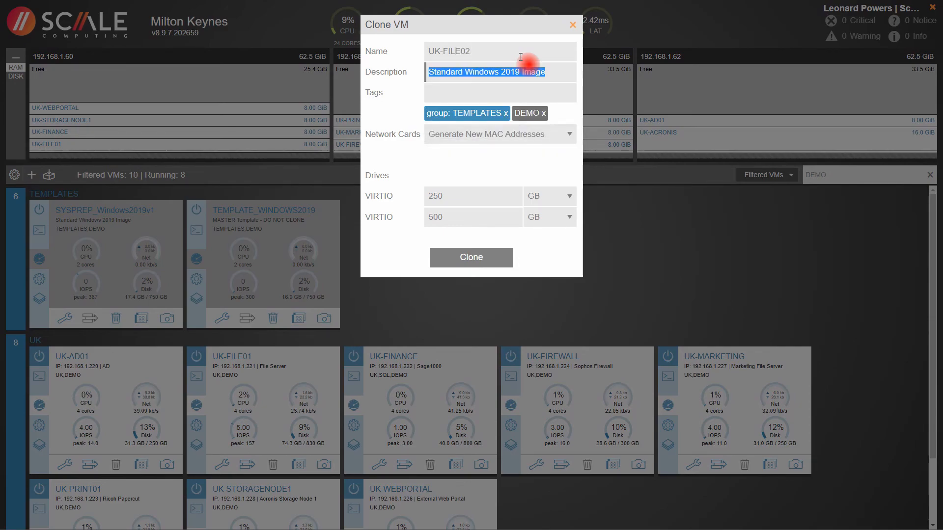
type("Fi")
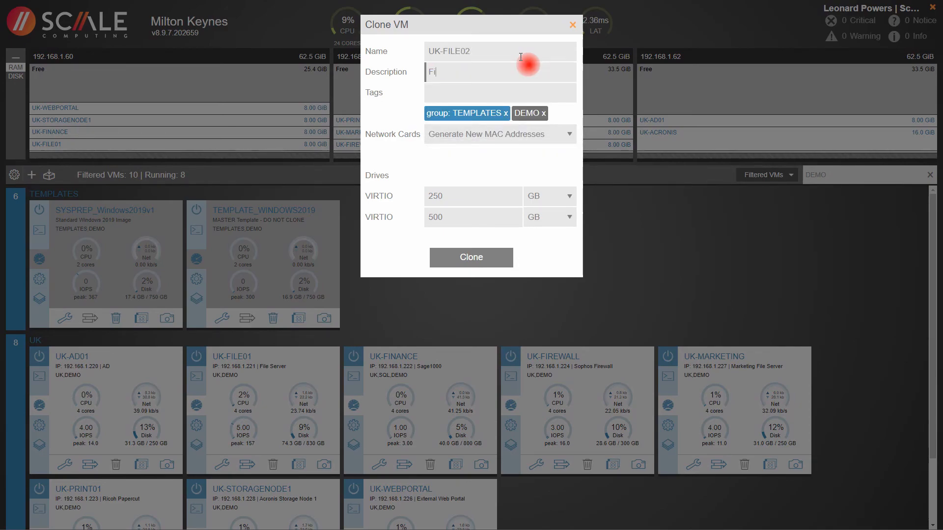
type("le Server 2")
key("Tab")
Step: Tag the clone UK and DEMO, dropping TEMPLATES, and create it
type("UK")
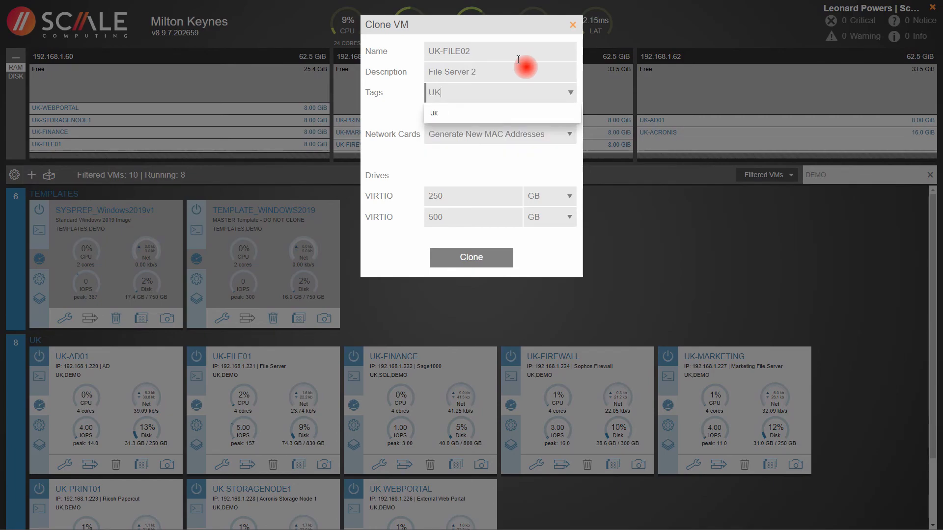
key("Return")
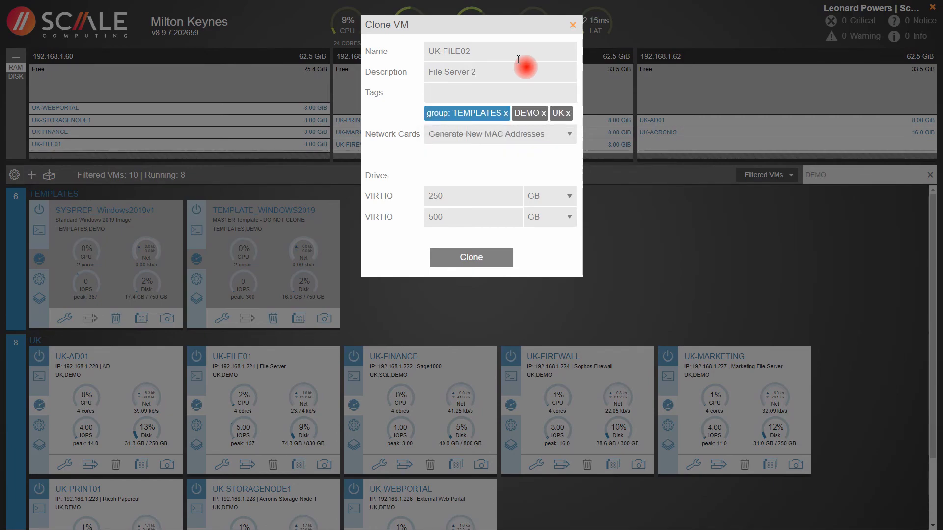
left_click(506, 115)
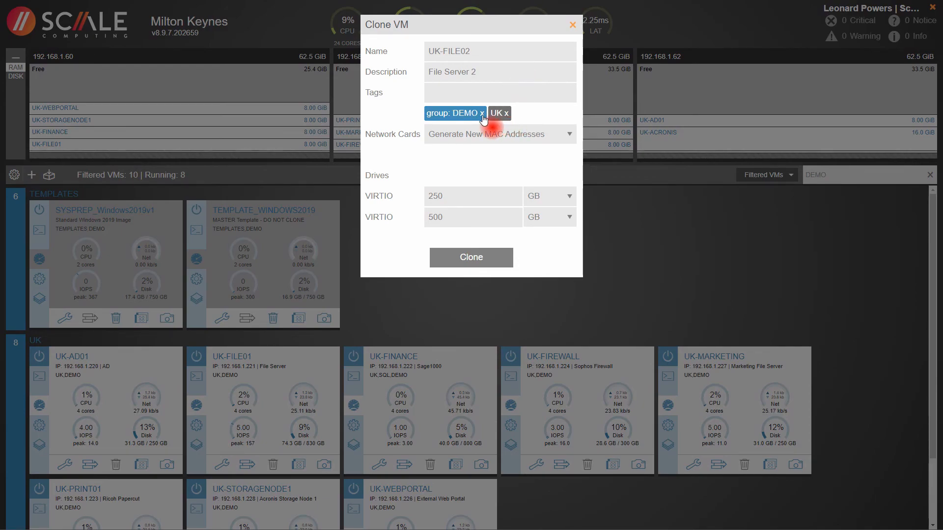
left_click(481, 99)
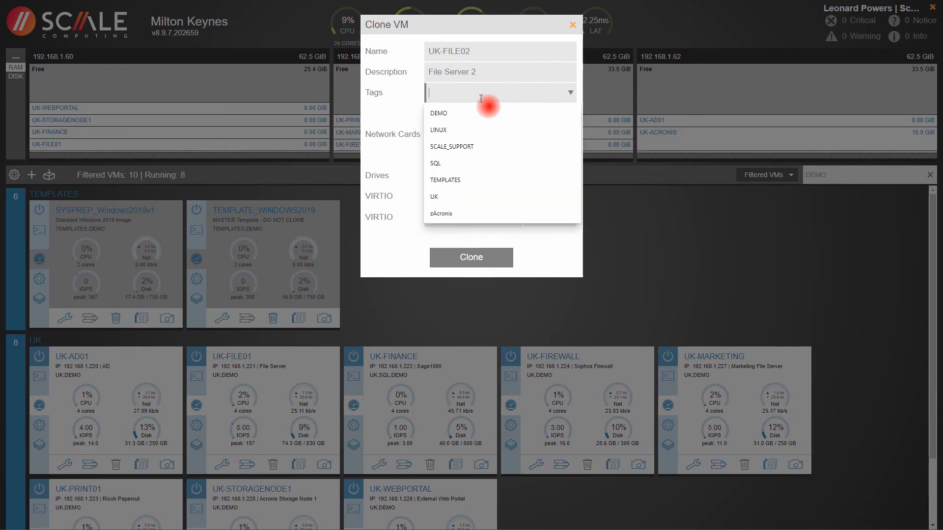
left_click(455, 110)
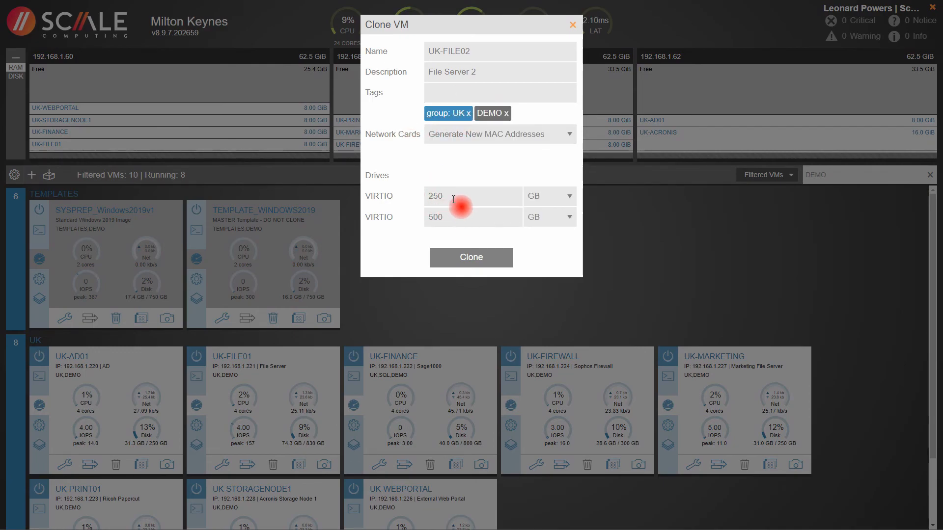
left_click(470, 261)
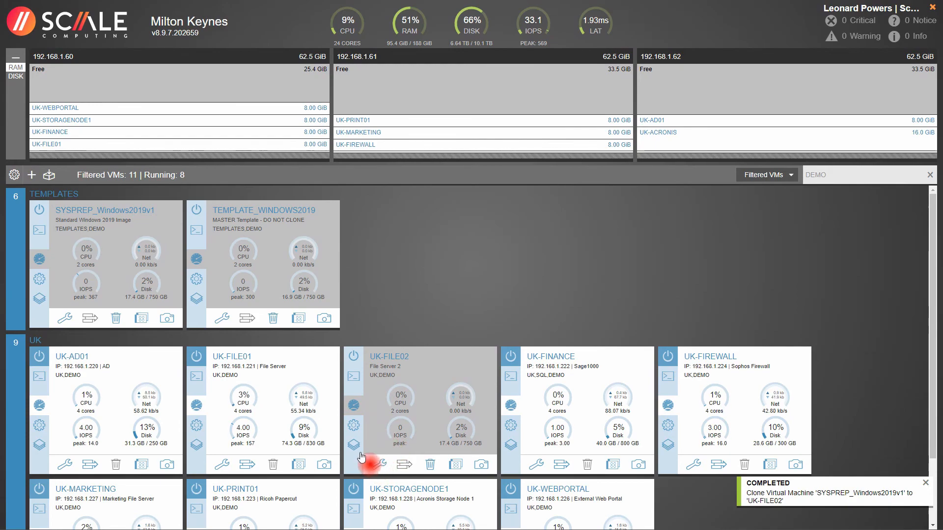
left_click(353, 426)
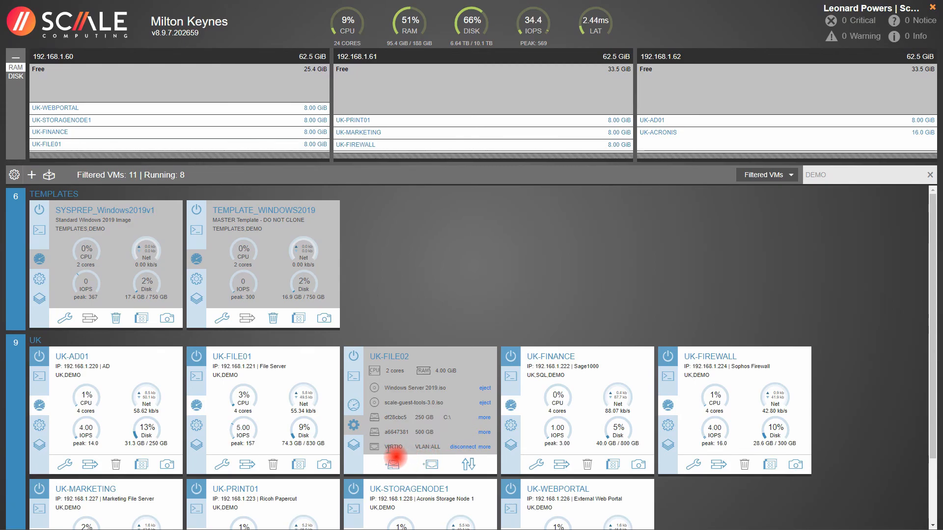
left_click(353, 406)
left_click(380, 465)
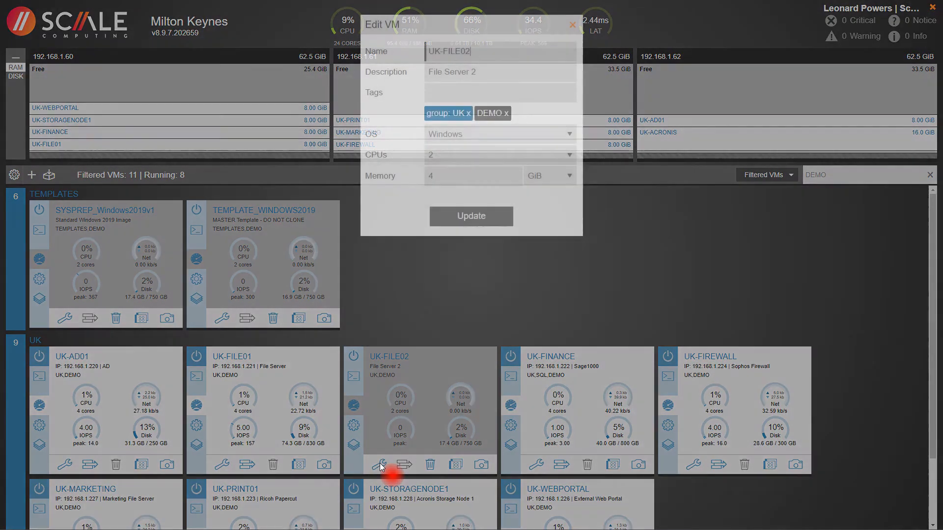
left_click(444, 158)
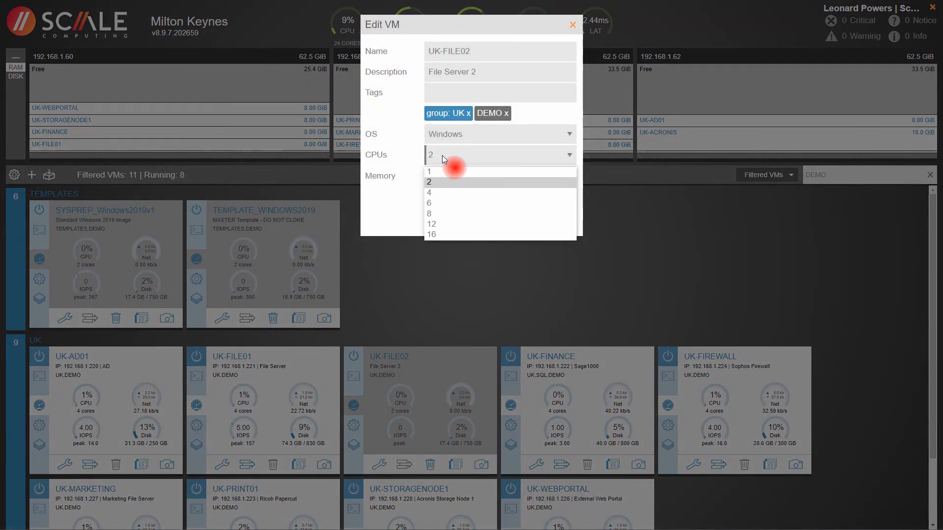
left_click(407, 159)
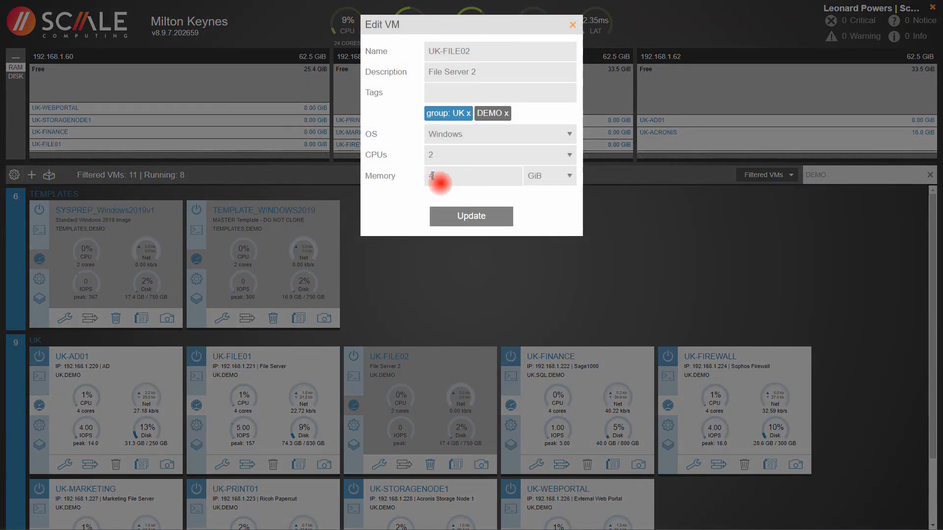
left_click(573, 25)
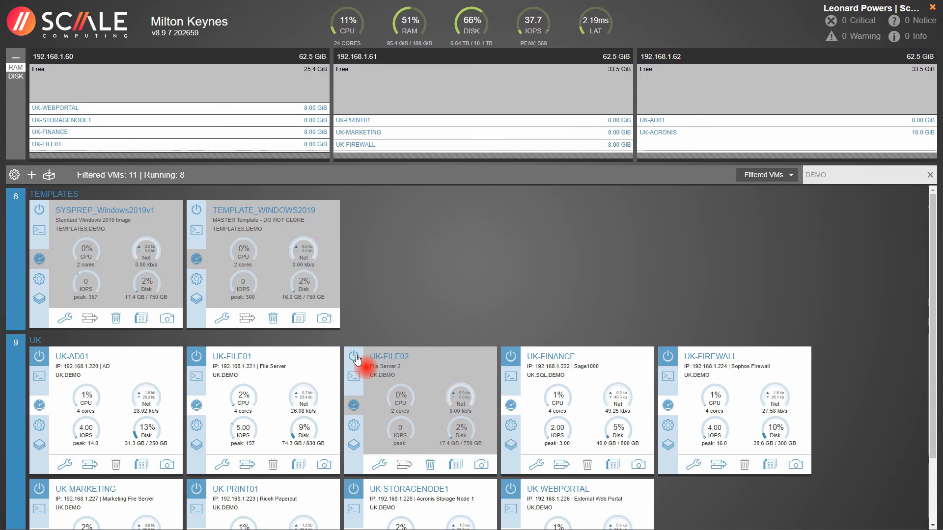
Step: Power on UK-FILE02 and open its console
left_click(354, 357)
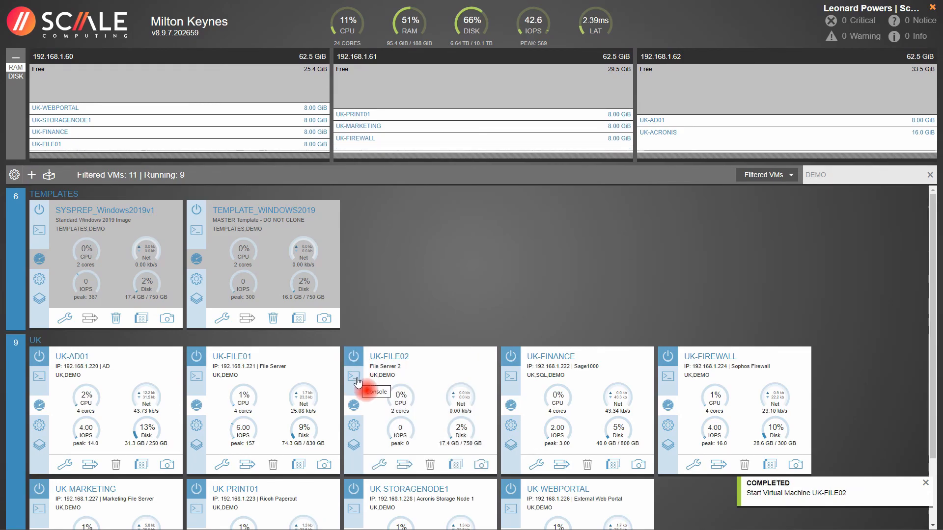
left_click(355, 378)
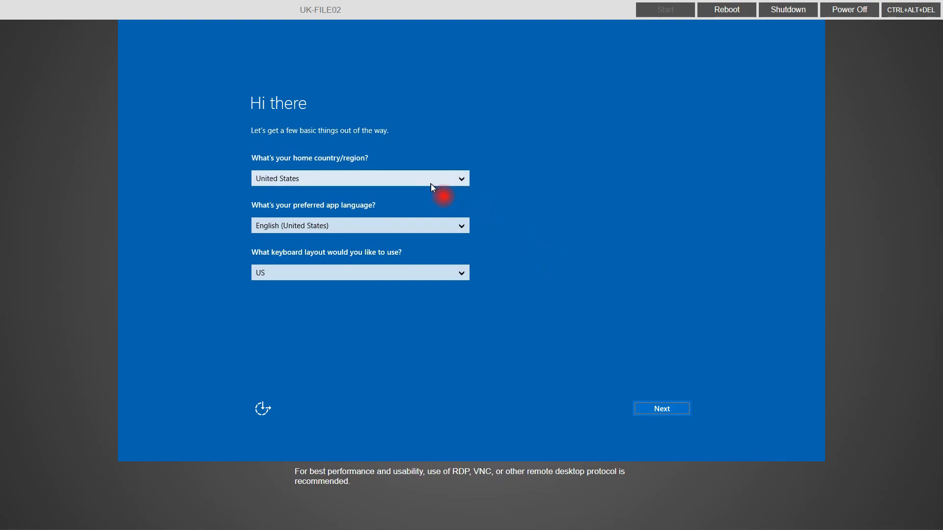
Step: Accept the region defaults and licence terms, set the Administrator password, and finish setup
left_click(671, 410)
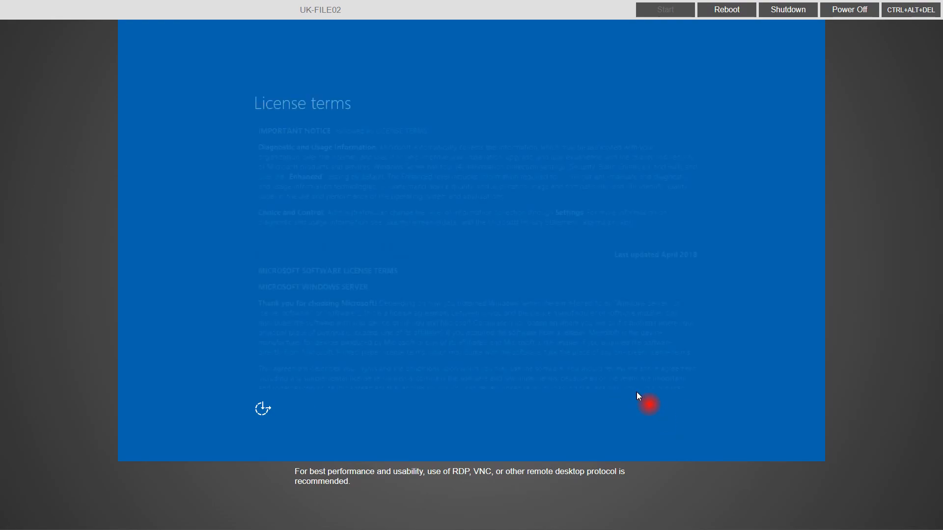
left_click(648, 410)
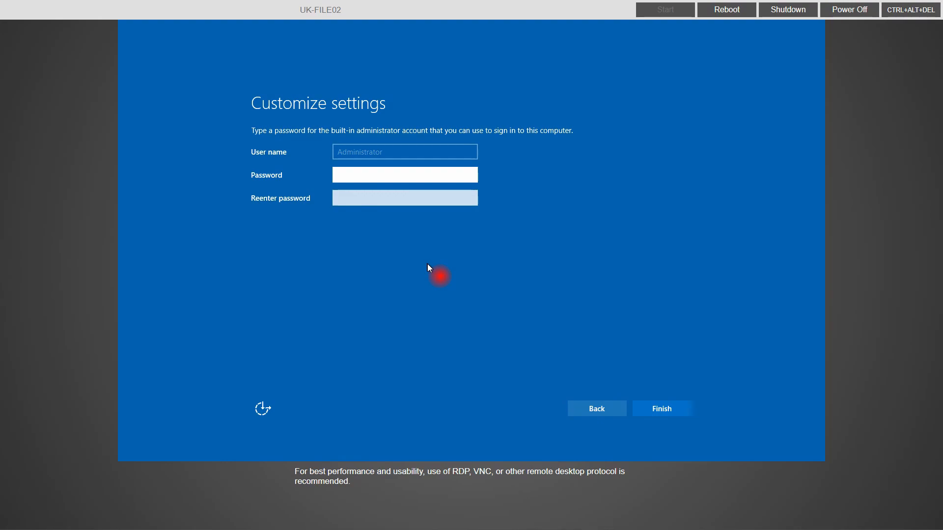
type("P@ssw0rd")
key("Tab")
type("P@ssw0rd")
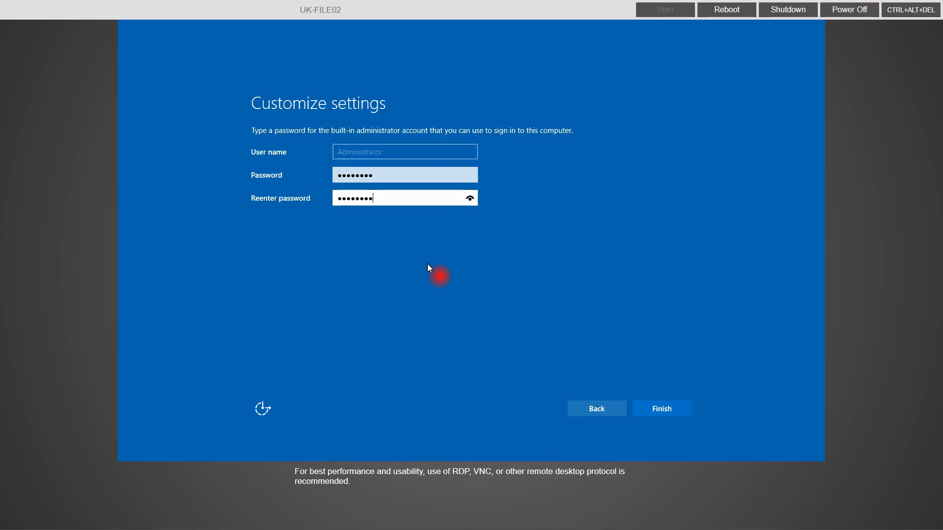
key("Return")
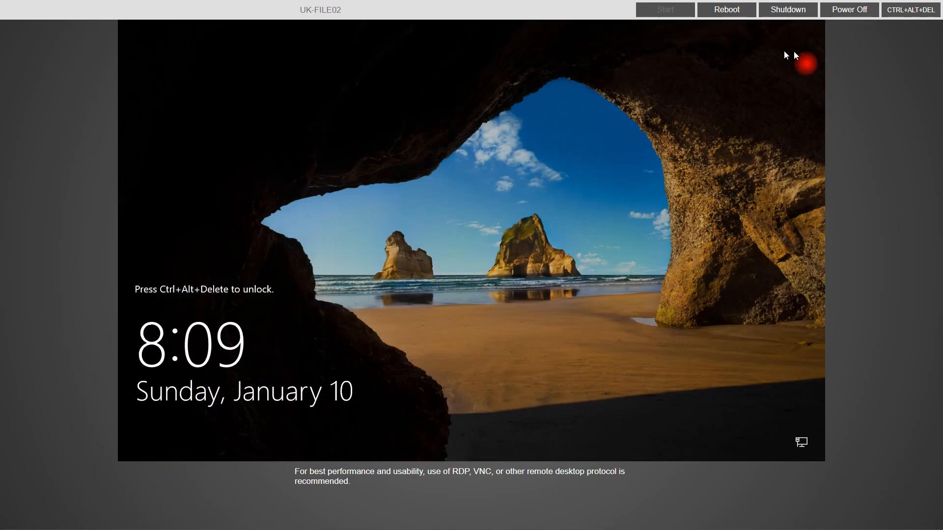
Step: Sign in to UK-FILE02 as Administrator with the account password
left_click(909, 10)
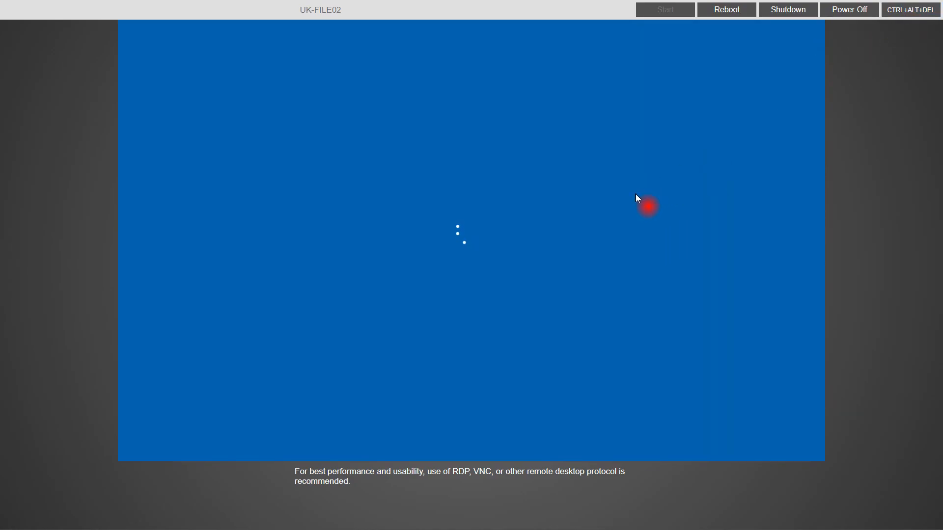
type("P@ssw0rd")
key("Return")
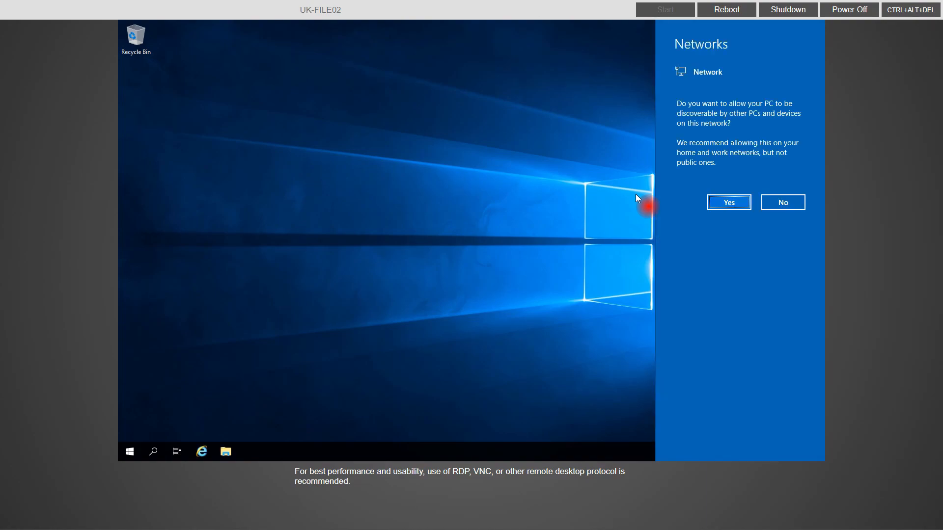
Step: Allow network discovery and close Server Manager
left_click(717, 205)
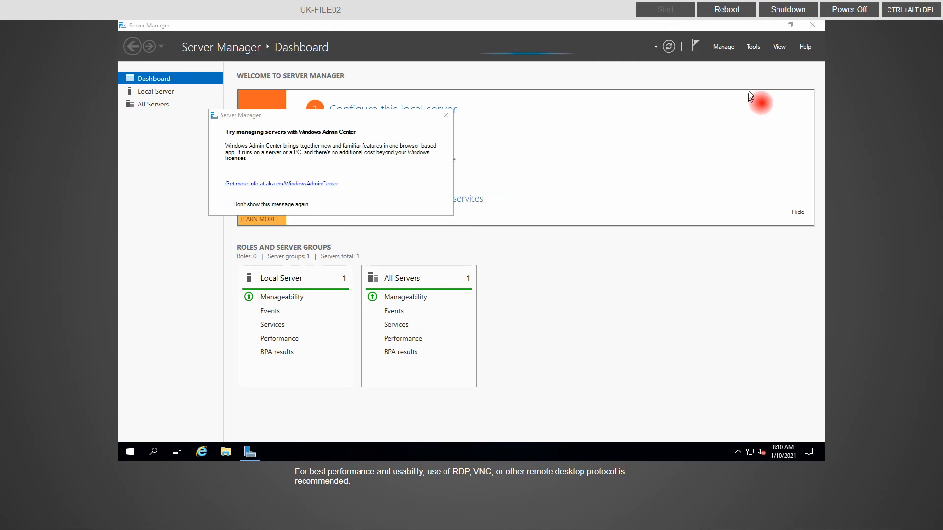
left_click(815, 25)
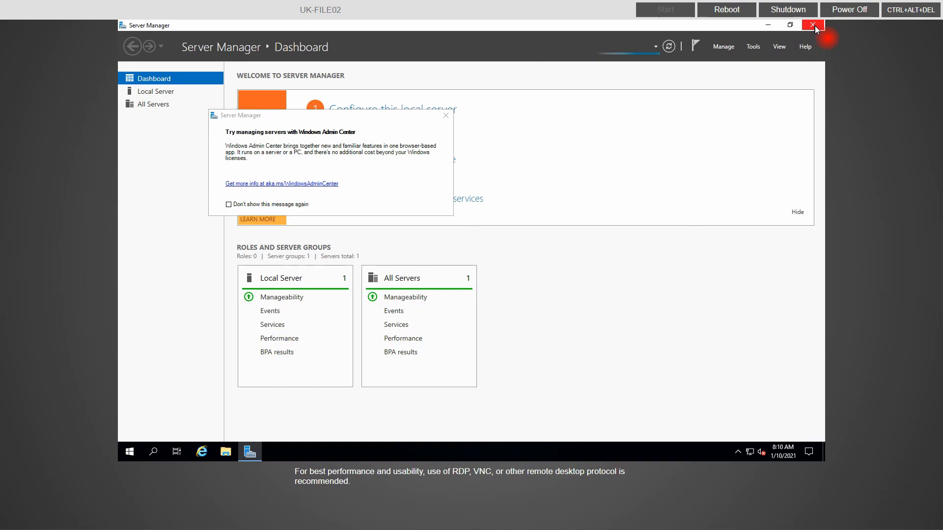
left_click(813, 25)
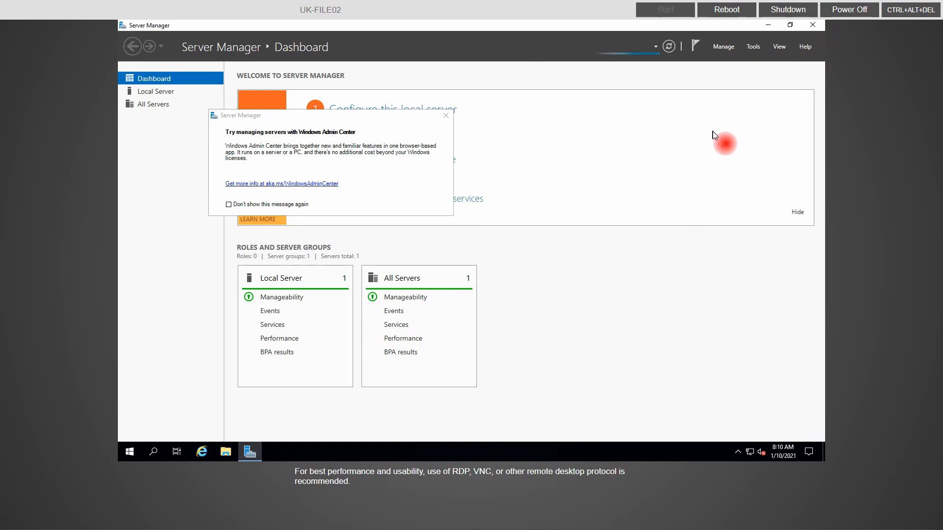